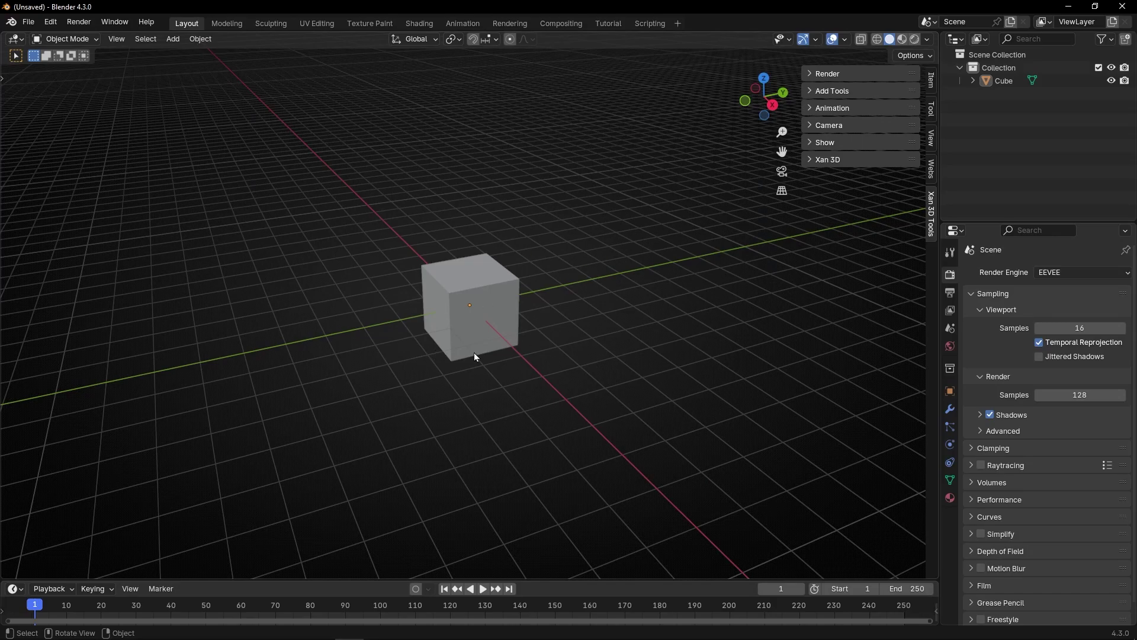
Step: Delete the default cube and expand the viewport overlay display options
click(499, 322)
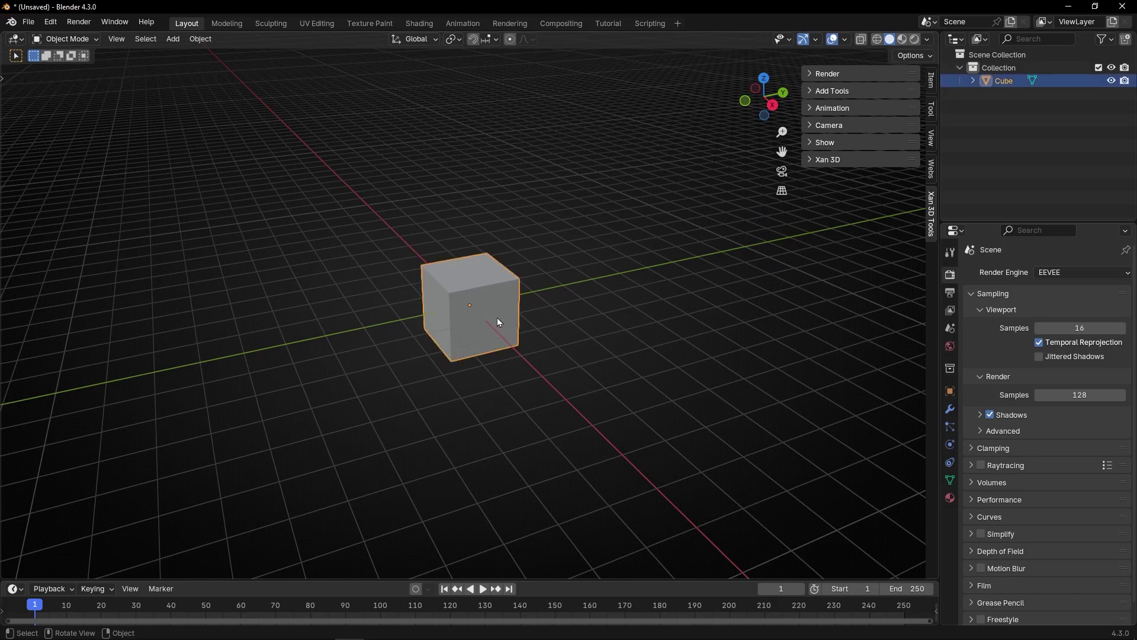
key(Delete)
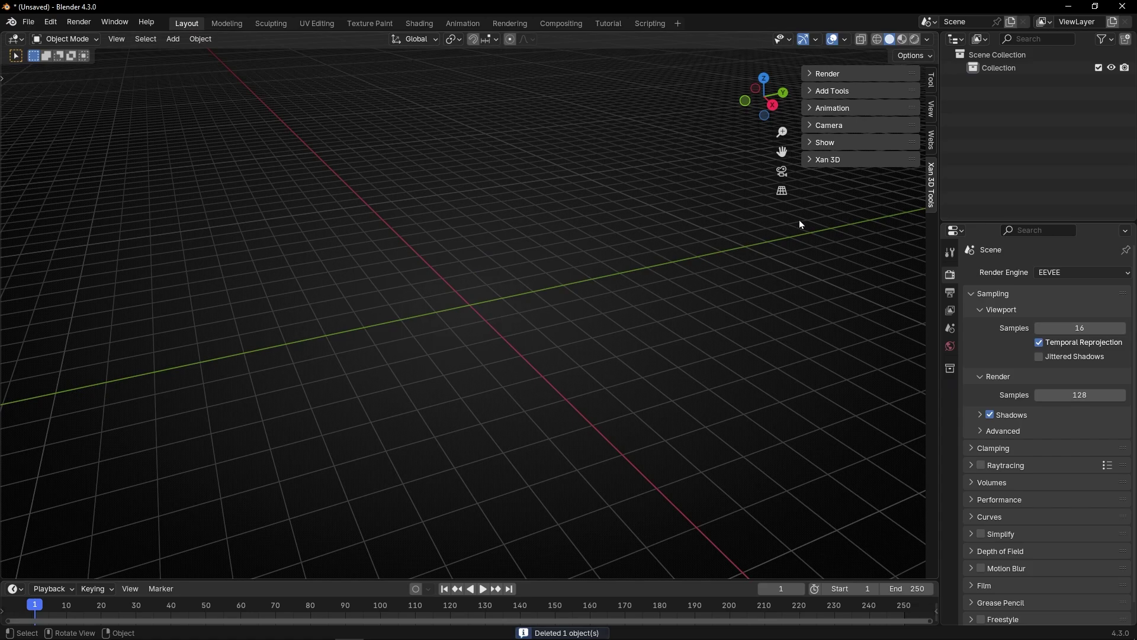
click(822, 145)
Step: Hide the grid and axis overlays, then add a Bézier curve and zoom in toward it
click(832, 191)
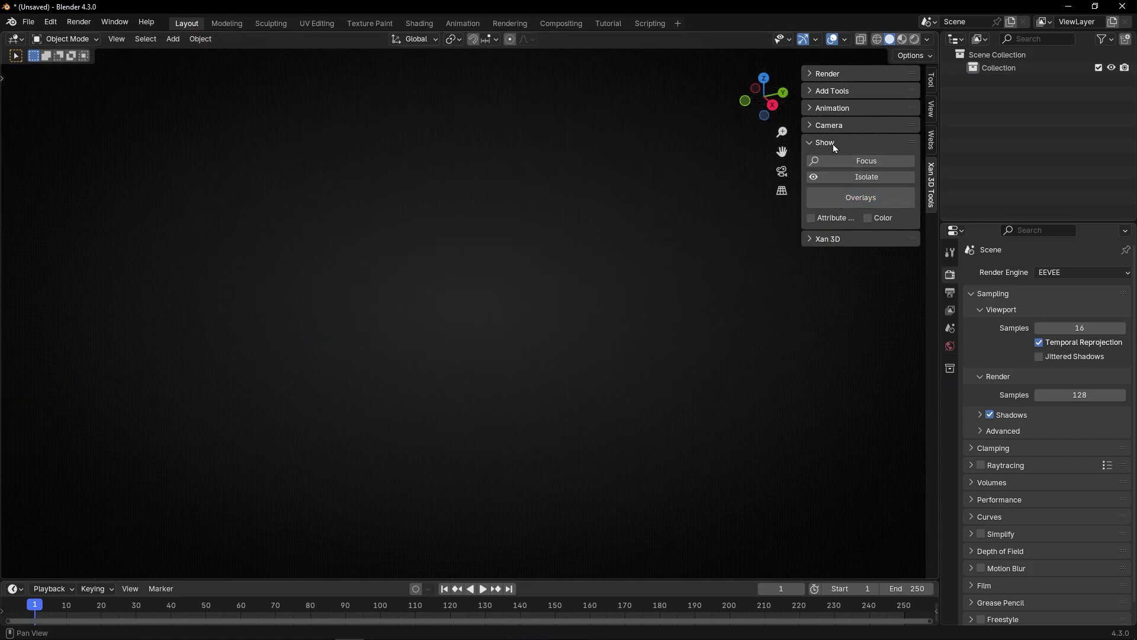
click(833, 143)
click(173, 39)
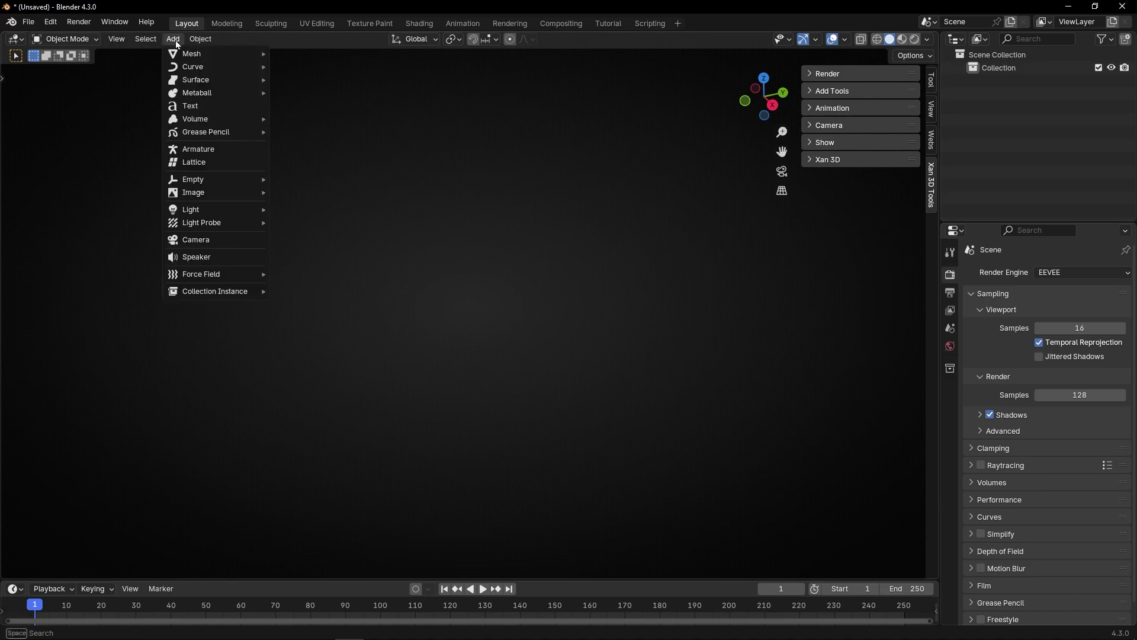
mouse_move(214, 65)
click(310, 65)
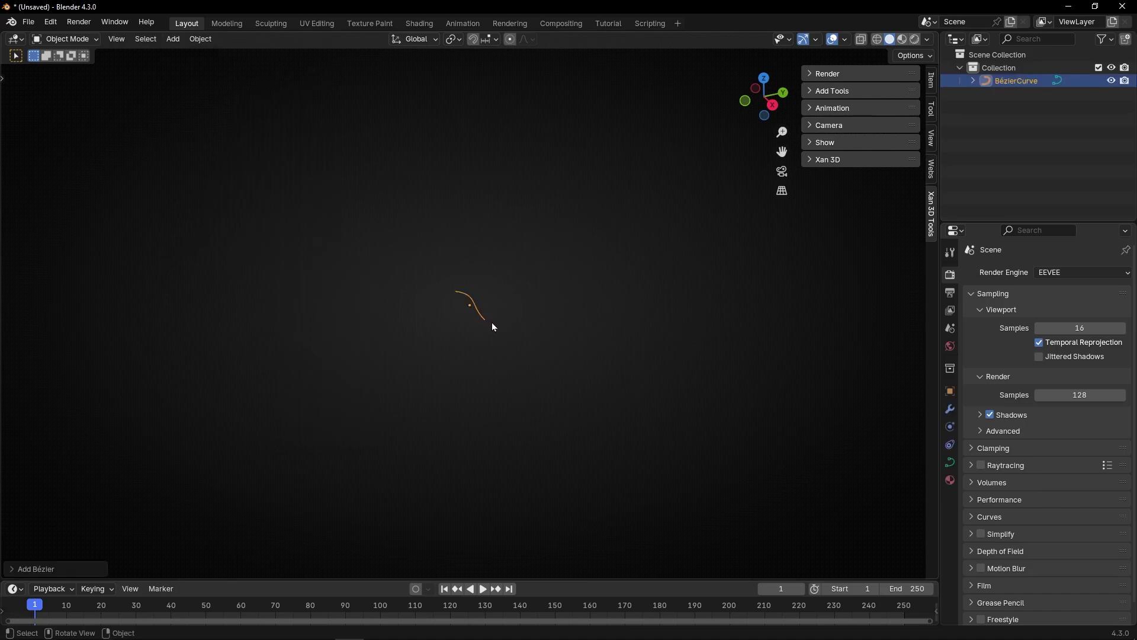
scroll(481, 320, up, 4)
middle_drag(471, 319, 353, 302)
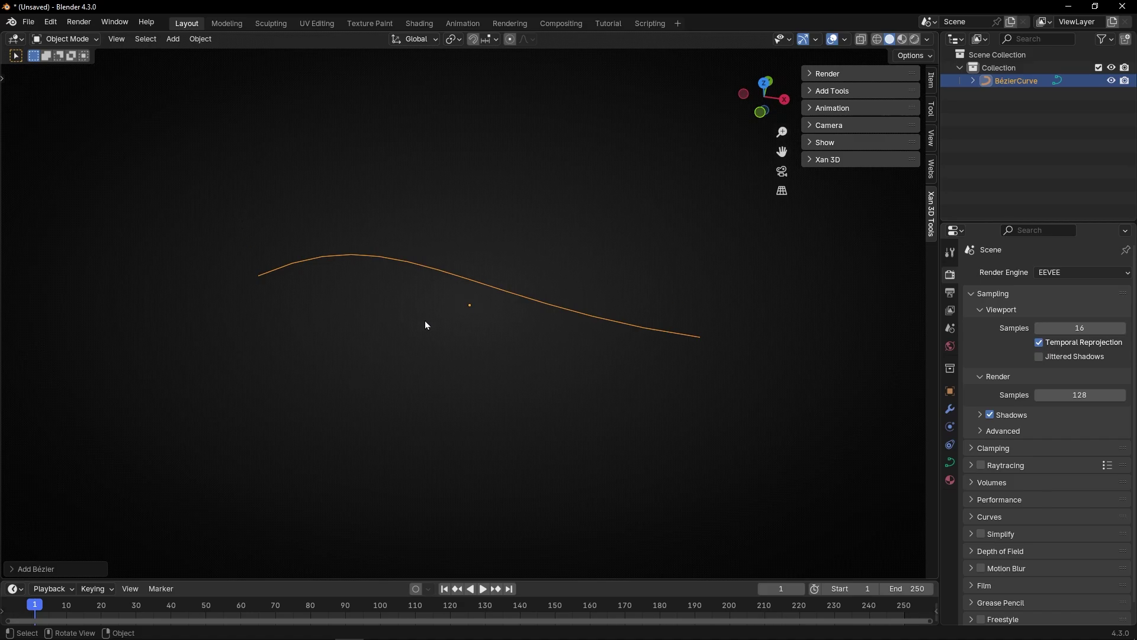
Step: In Edit Mode, delete the Bézier's control points and draw a freehand spiral with the Draw tool
click(67, 39)
click(67, 68)
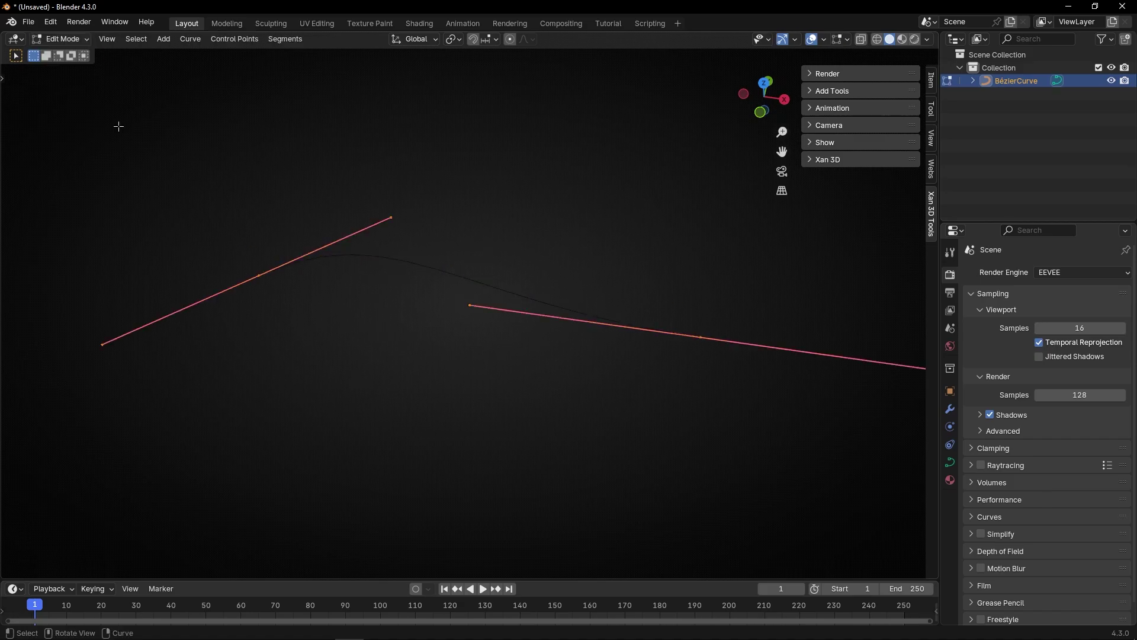
key(x)
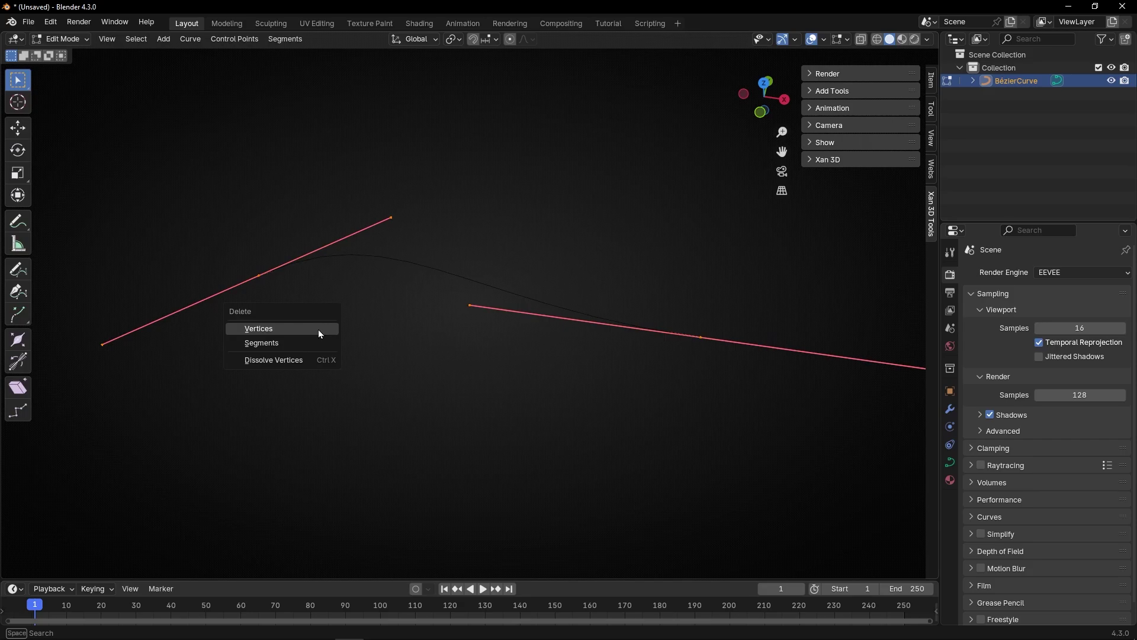
click(318, 330)
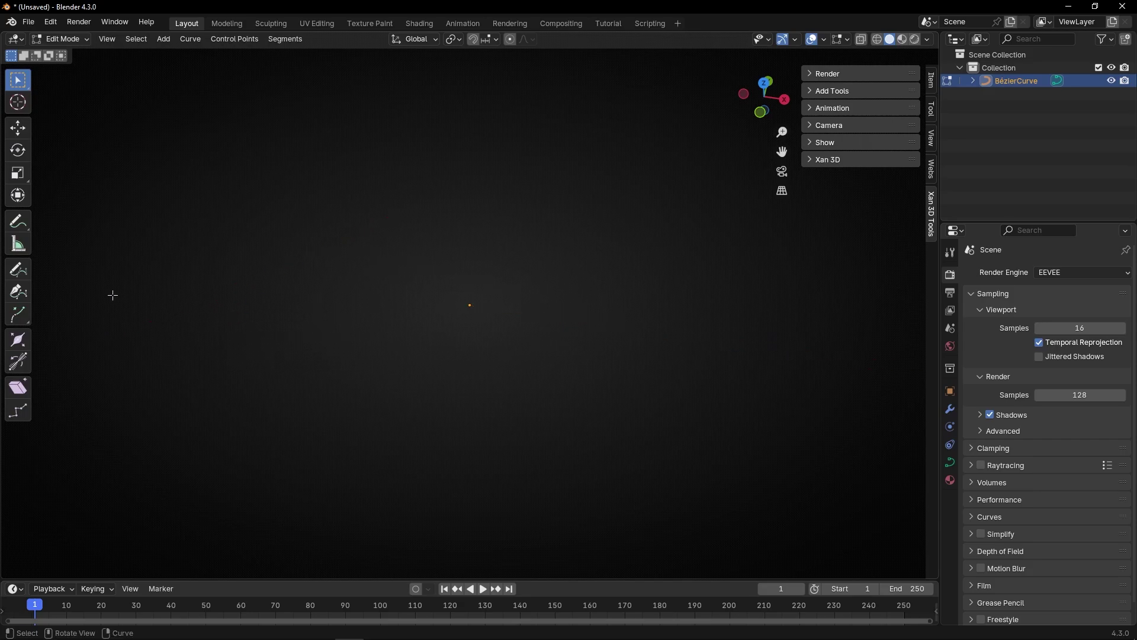
click(22, 272)
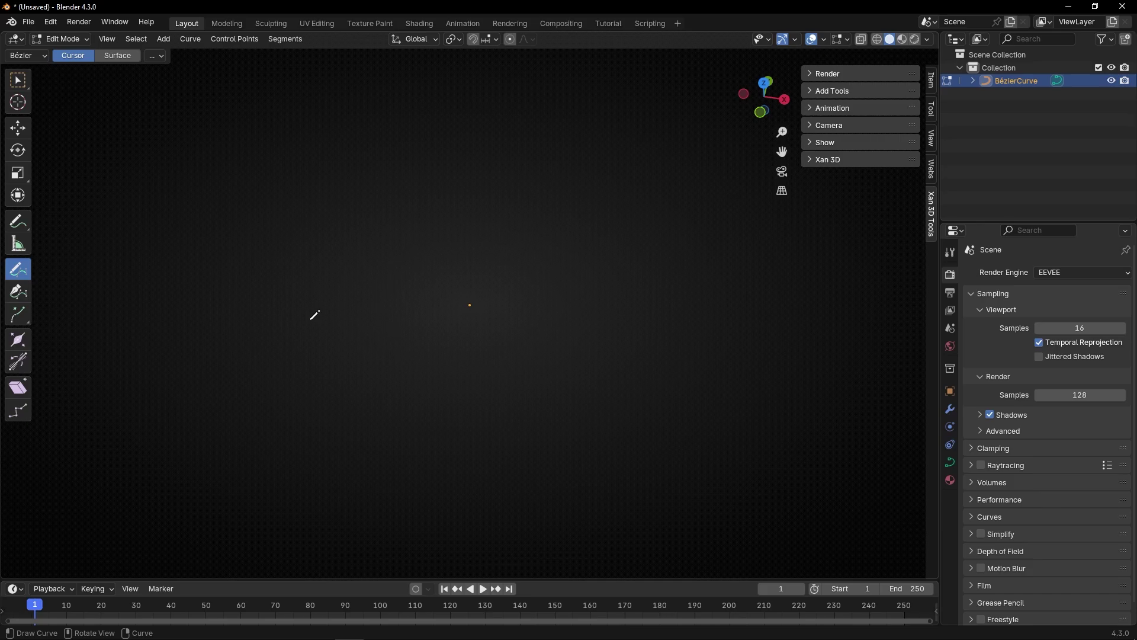
mouse_move(292, 309)
mouse_down()
mouse_move(304, 275)
mouse_move(389, 190)
mouse_move(533, 186)
mouse_move(608, 227)
mouse_move(658, 296)
mouse_move(668, 374)
mouse_move(639, 446)
mouse_move(522, 483)
mouse_move(435, 459)
mouse_move(395, 424)
mouse_move(373, 363)
mouse_move(379, 336)
mouse_move(395, 305)
mouse_move(435, 283)
mouse_move(501, 280)
mouse_move(567, 303)
mouse_move(581, 334)
mouse_move(570, 386)
mouse_move(521, 411)
mouse_move(487, 396)
mouse_move(471, 356)
mouse_up()
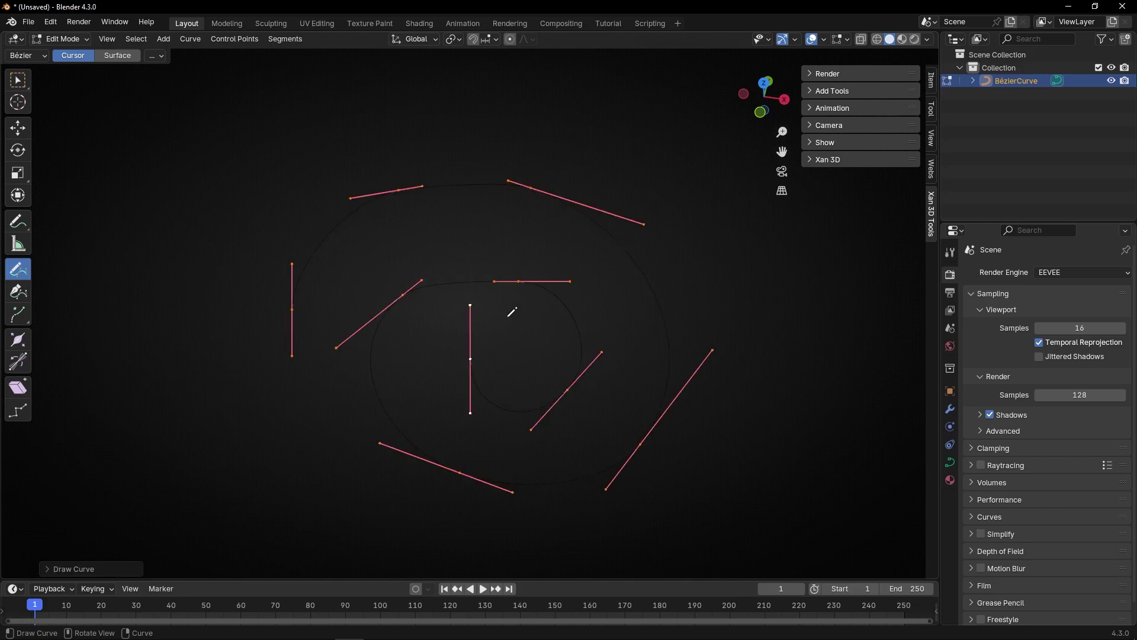
Step: Back in Object Mode, nudge the spiral up and left, then enlarge the timeline area
key(Tab)
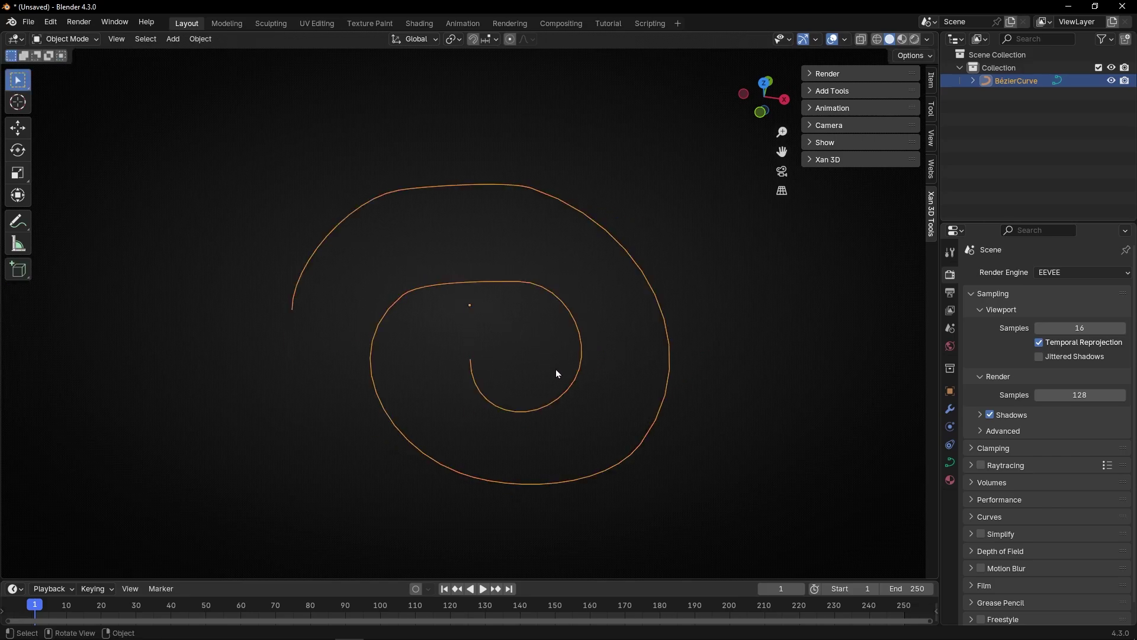
shift+middle_drag(560, 378, 542, 353)
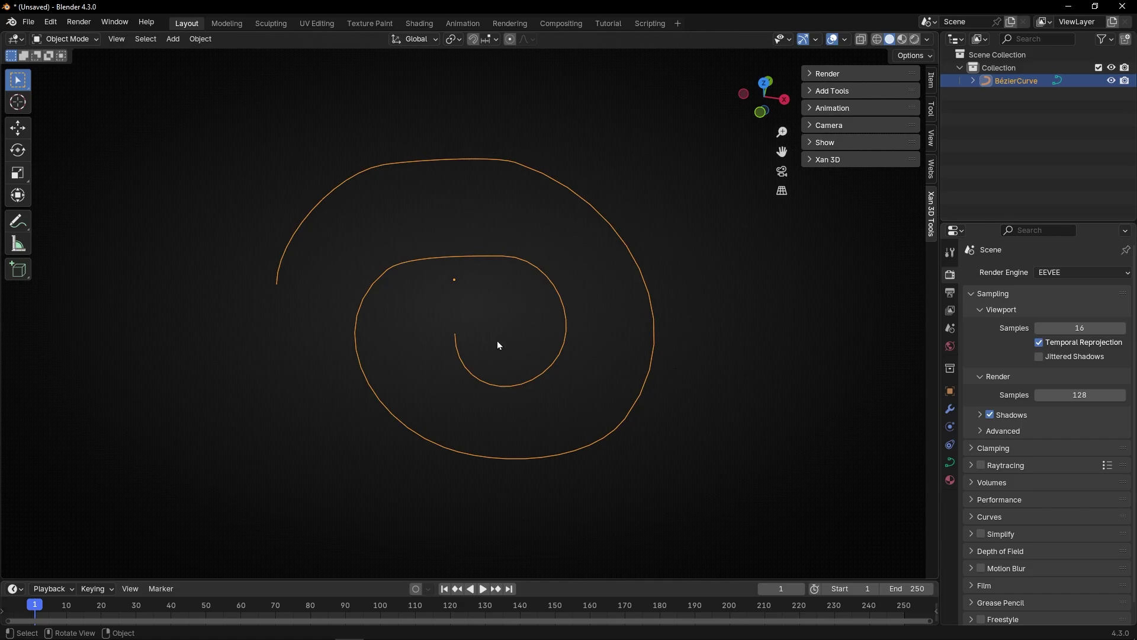
middle_drag(498, 345, 509, 298)
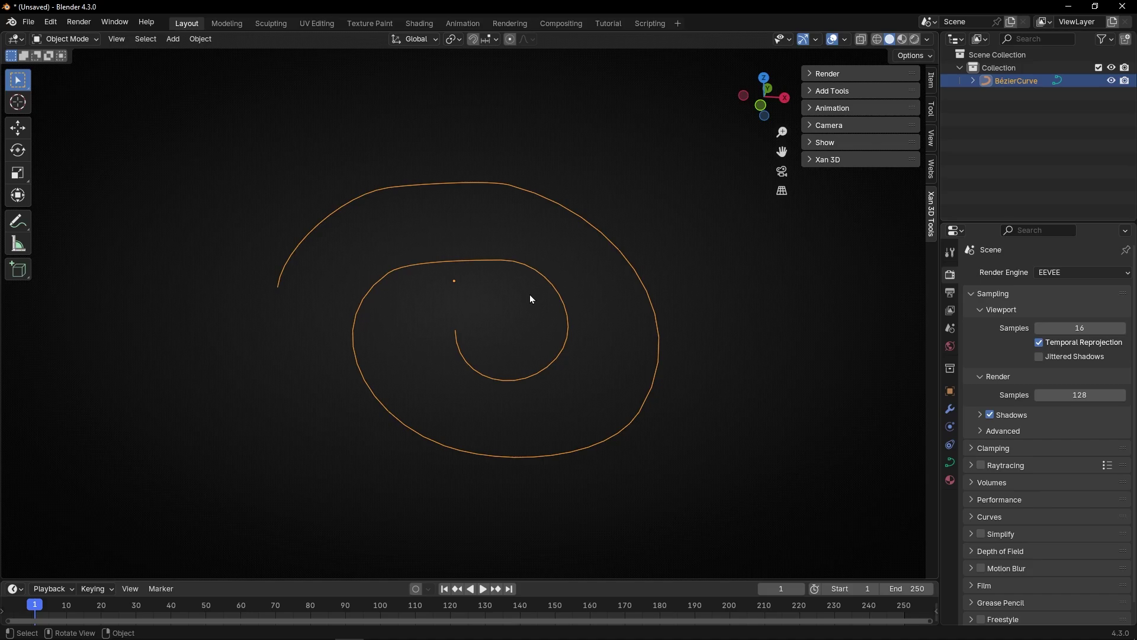
drag(341, 578, 357, 408)
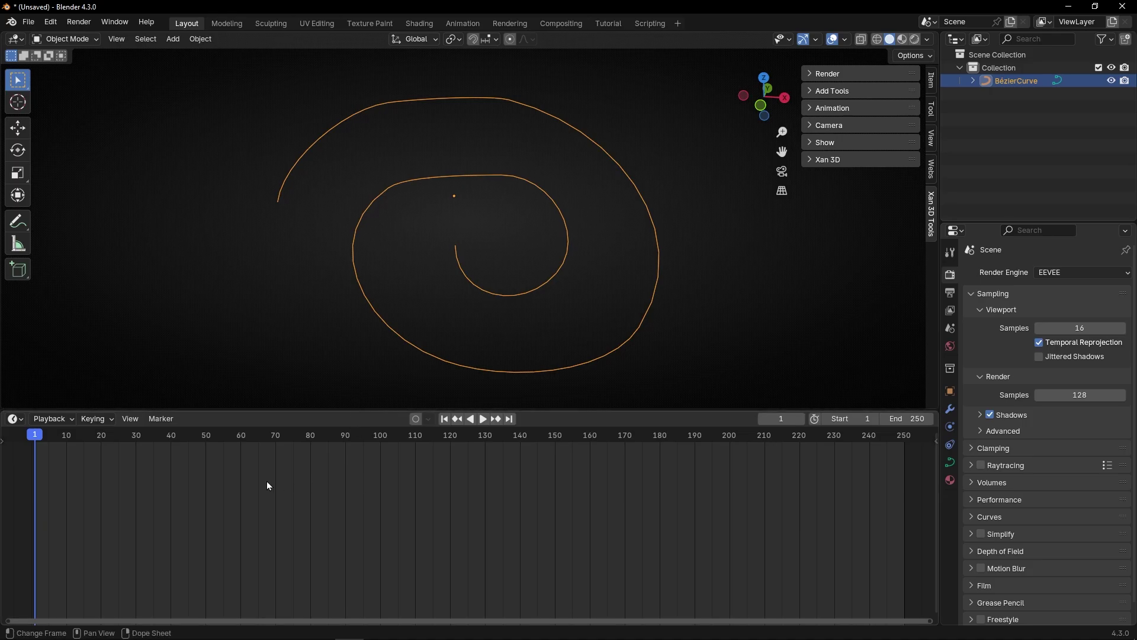
Step: Turn the timeline into a Geometry Node Editor showing a new node tree for the spiral
click(15, 419)
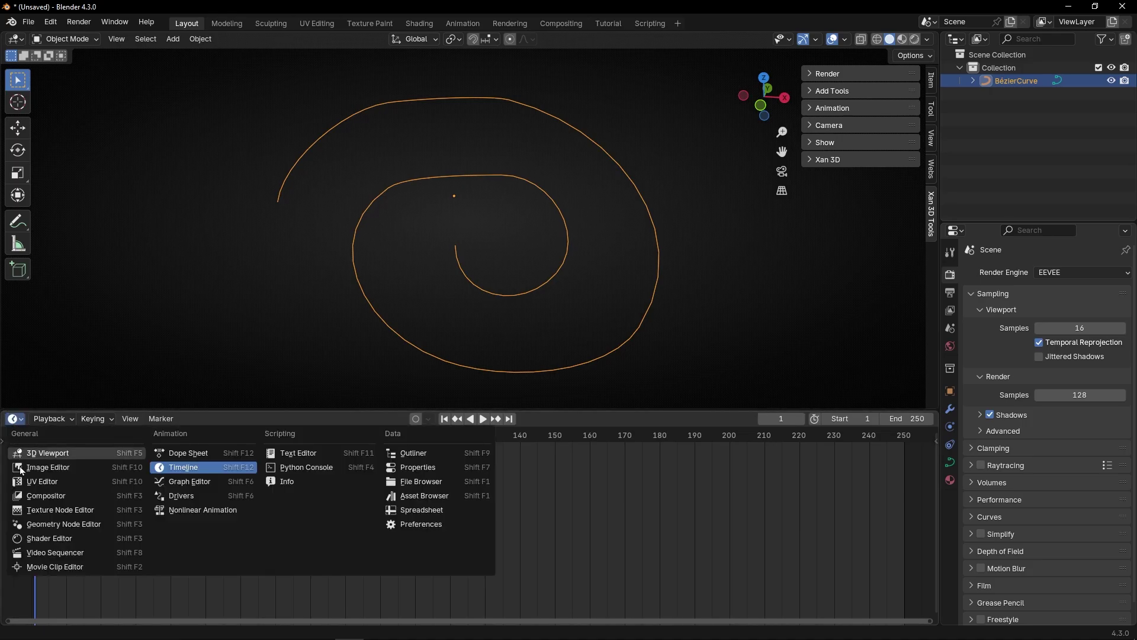
click(57, 526)
click(472, 419)
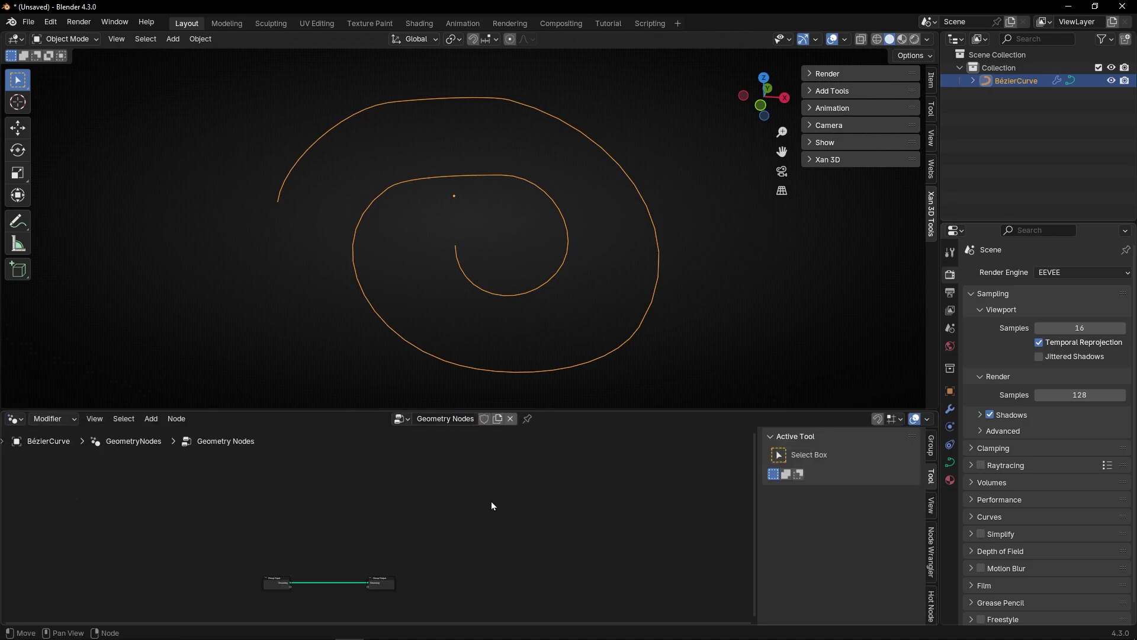
key(n)
key(Home)
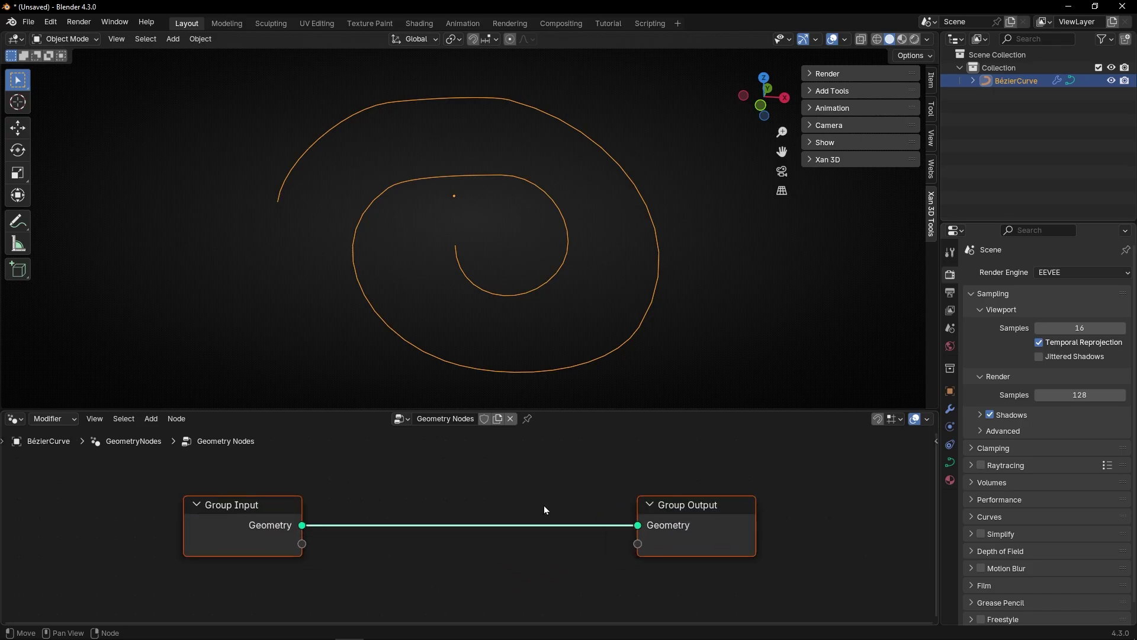
drag(574, 411, 574, 384)
key(shift+a)
Step: Insert a Resample Curve node between Group Input and Group Output with Count 36
text(resample)
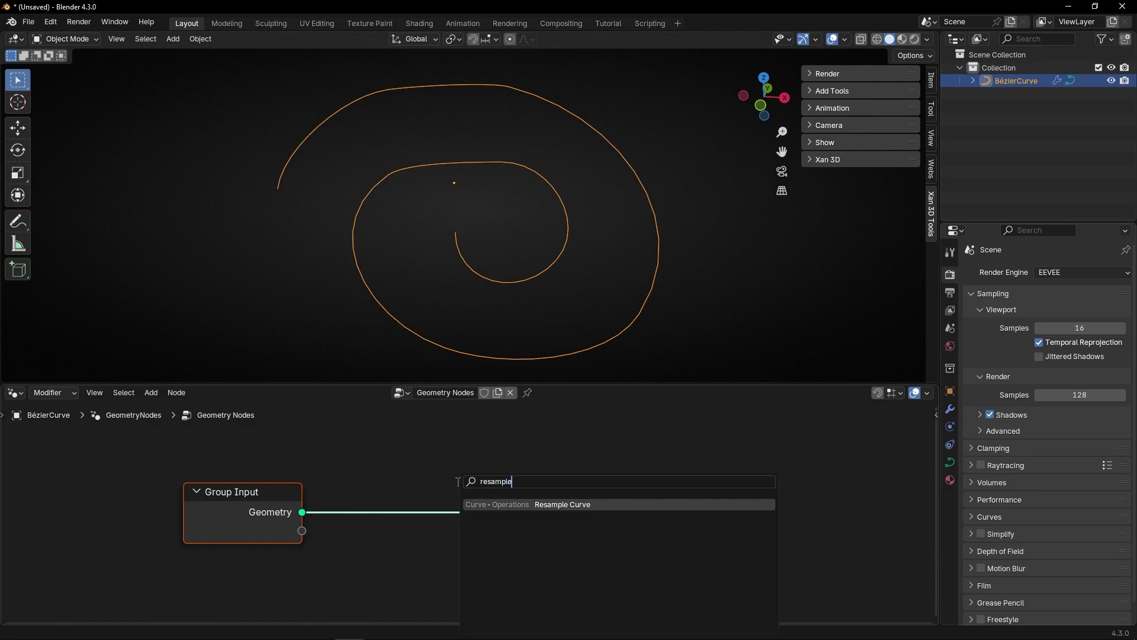
key(Return)
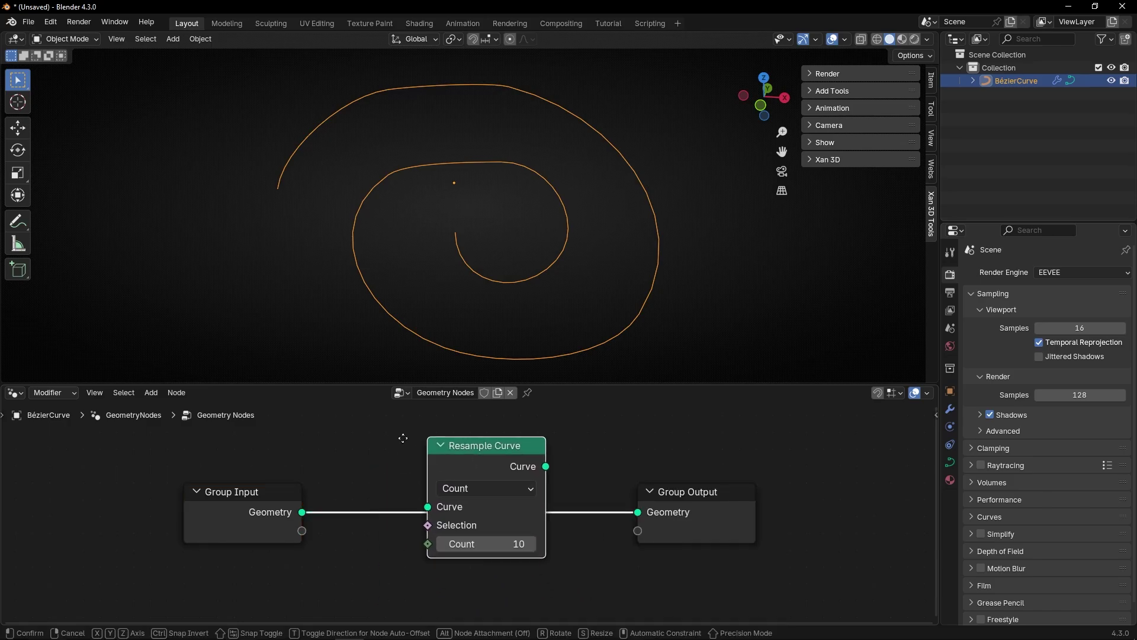
click(372, 451)
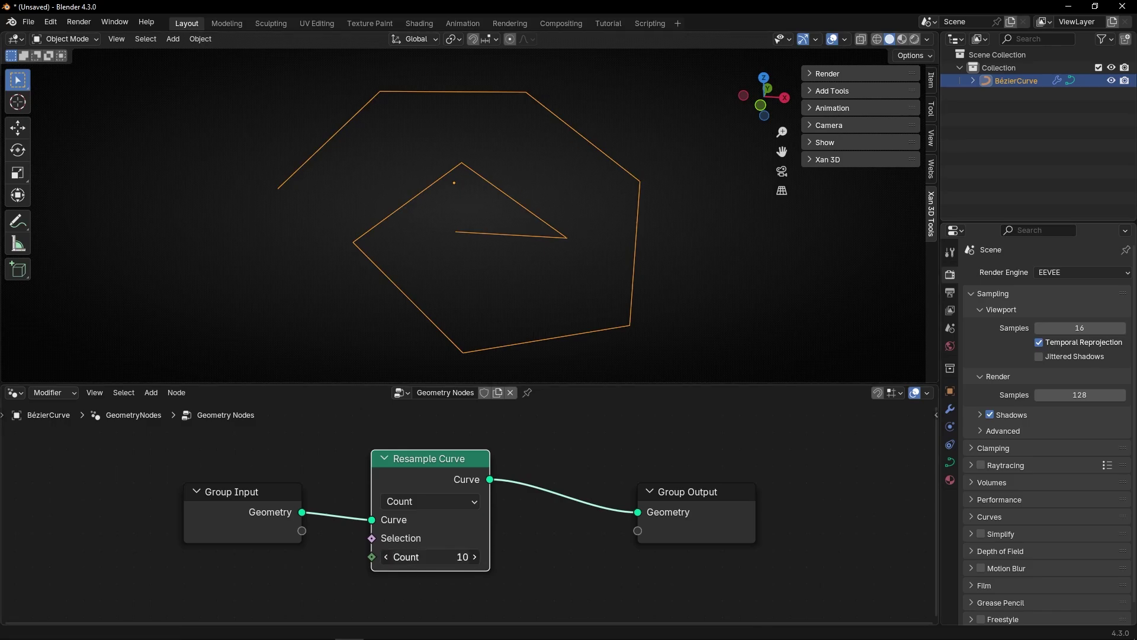
drag(432, 556, 473, 556)
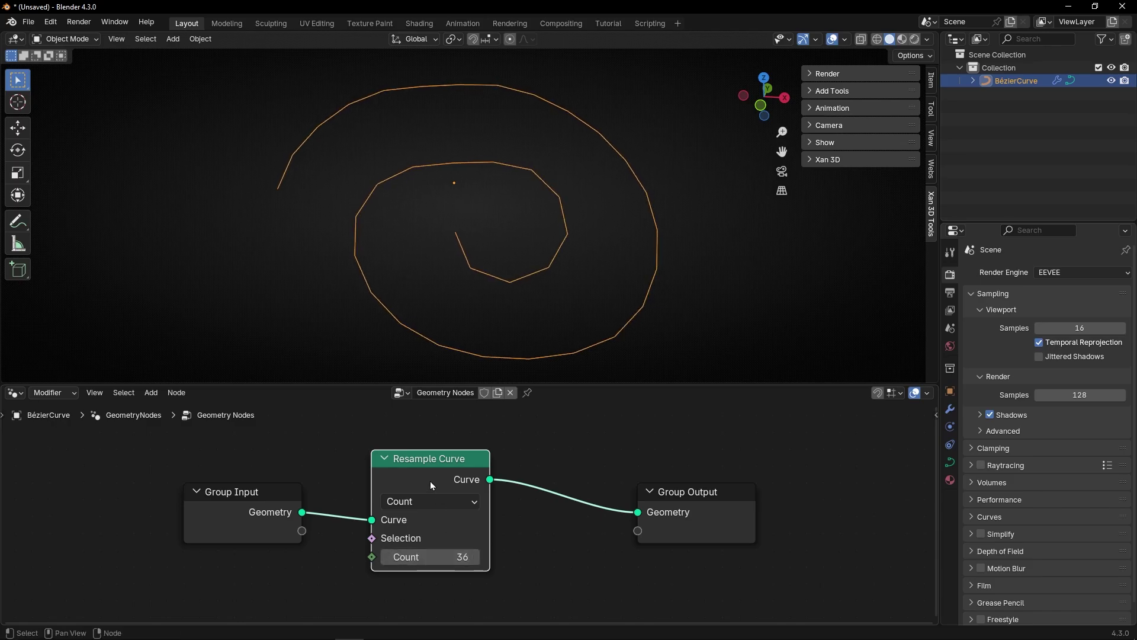
Step: Spread out the Group Input, Resample Curve and Group Output nodes neatly
drag(432, 485, 409, 505)
drag(237, 492, 215, 490)
drag(681, 491, 696, 488)
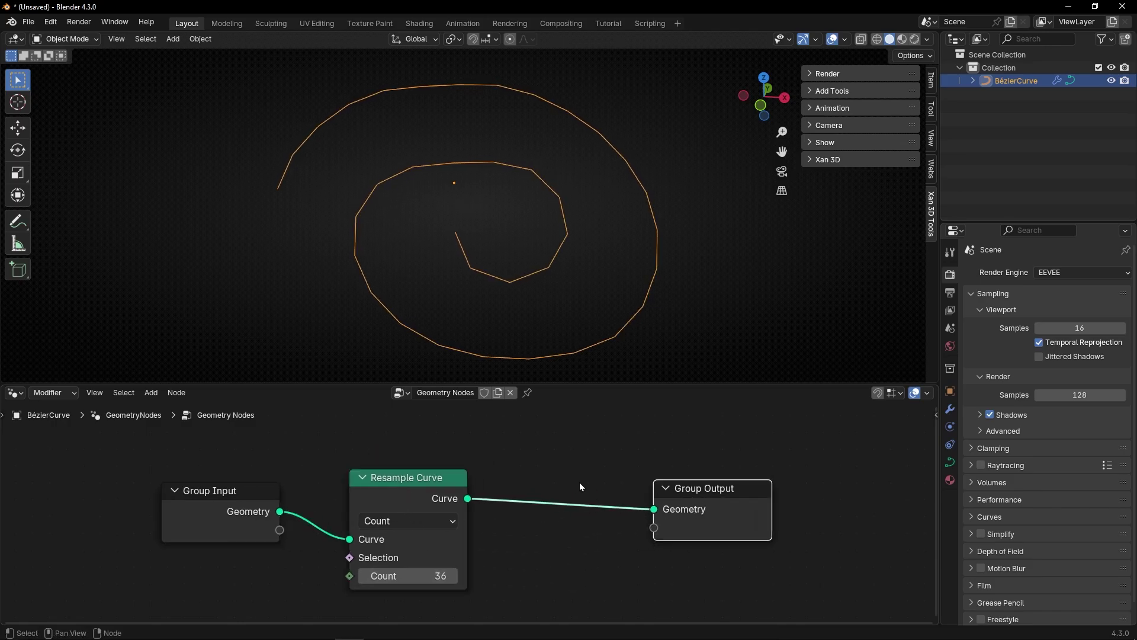
Step: Insert a Set Spline Type node set to NURBS between Resample Curve and Group Output
key(shift+a)
text(set spl)
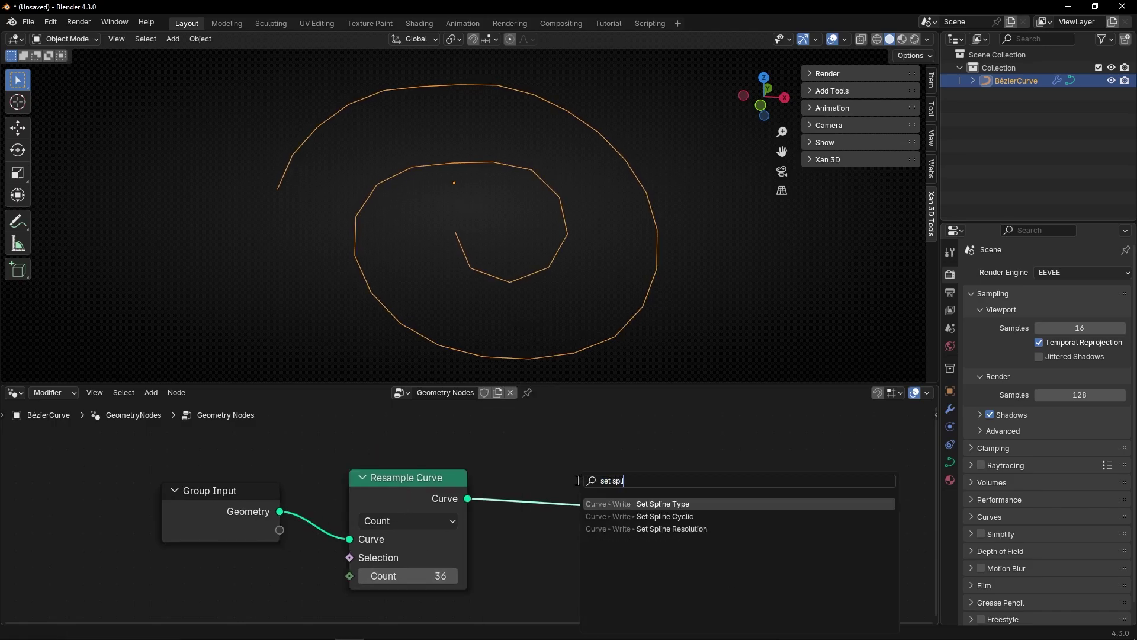
key(Return)
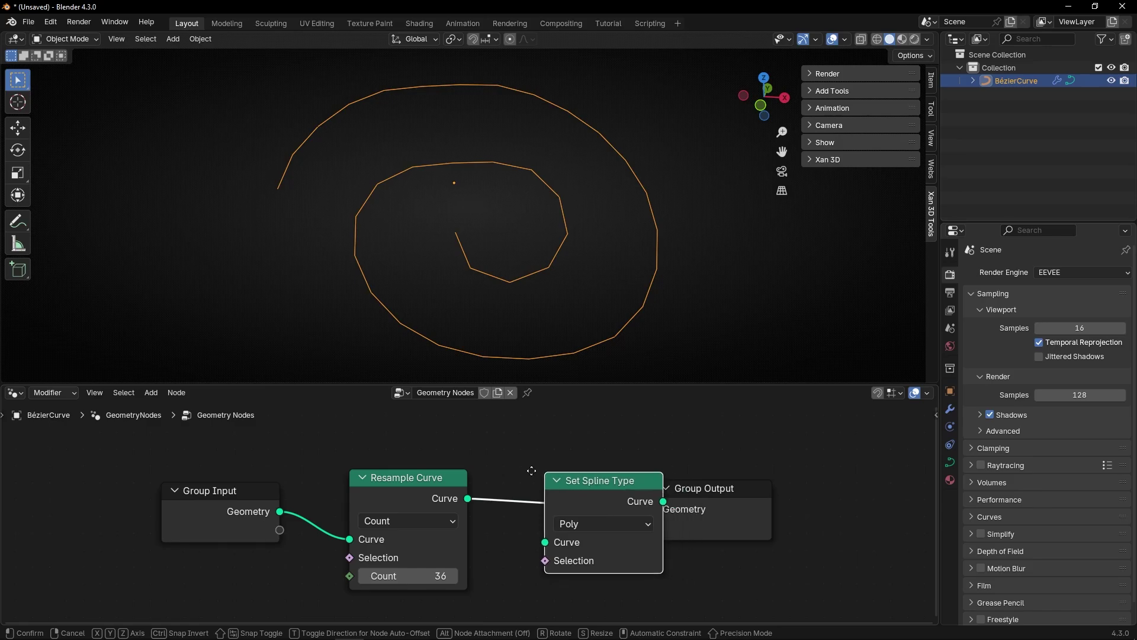
click(517, 471)
click(572, 520)
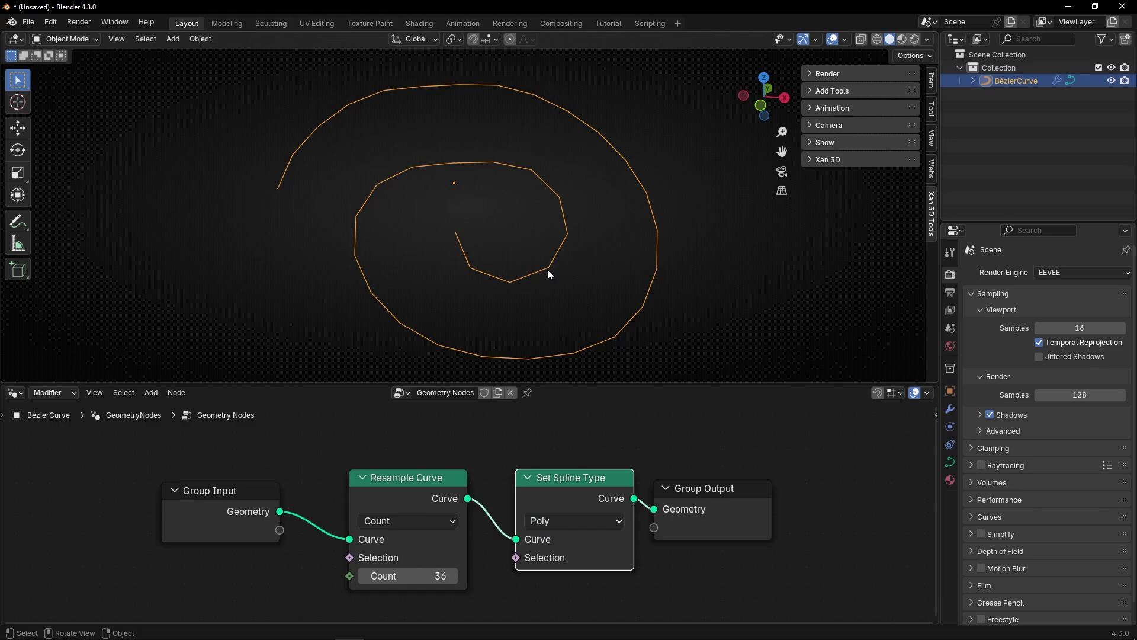
click(560, 522)
click(561, 618)
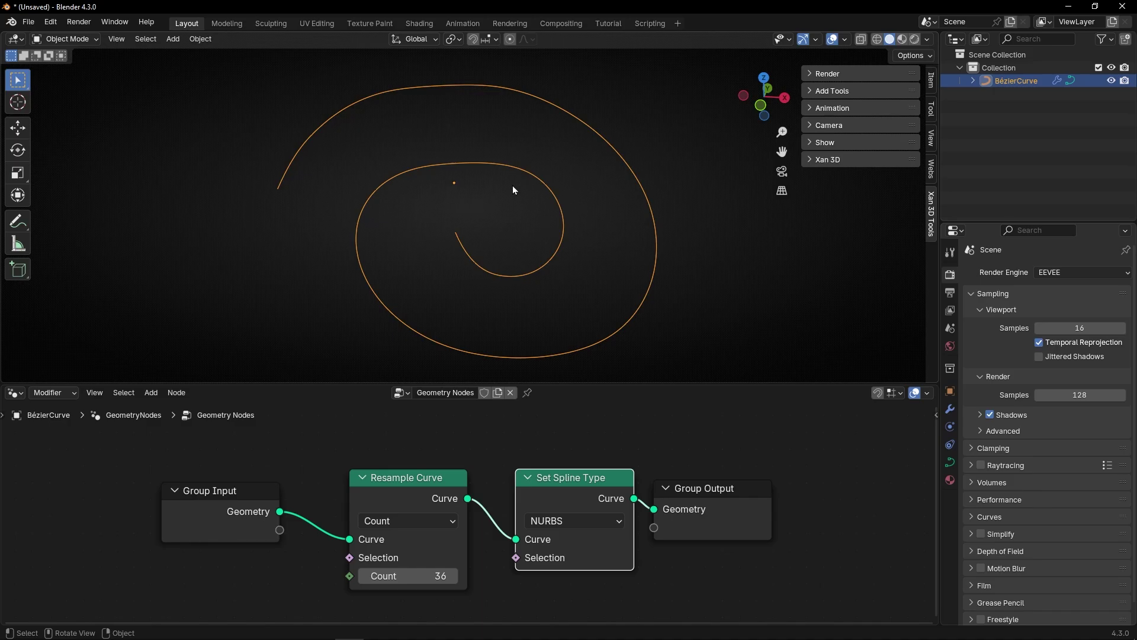
drag(404, 446, 578, 542)
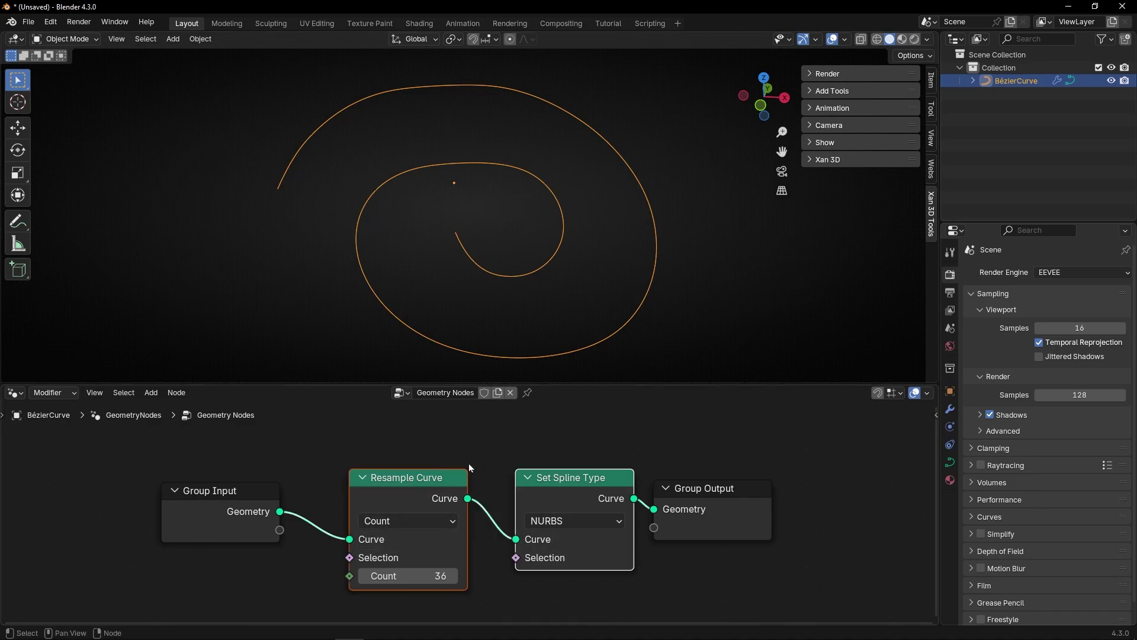
Step: Mute and unmute the smoothing nodes, then set the Resample Count to 26
key(m)
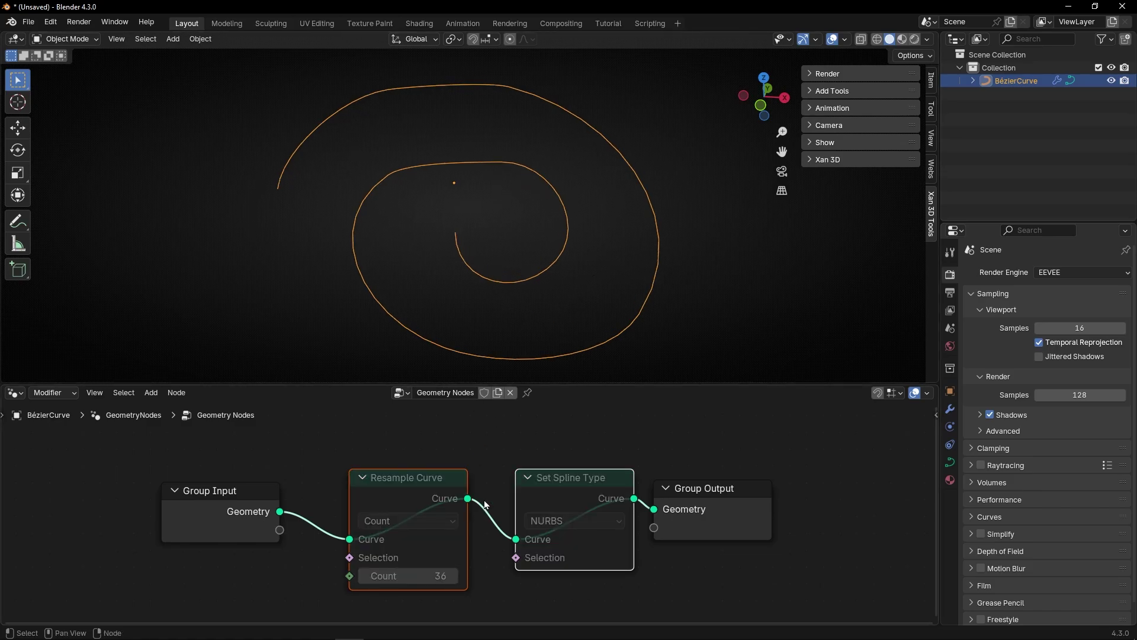
key(m)
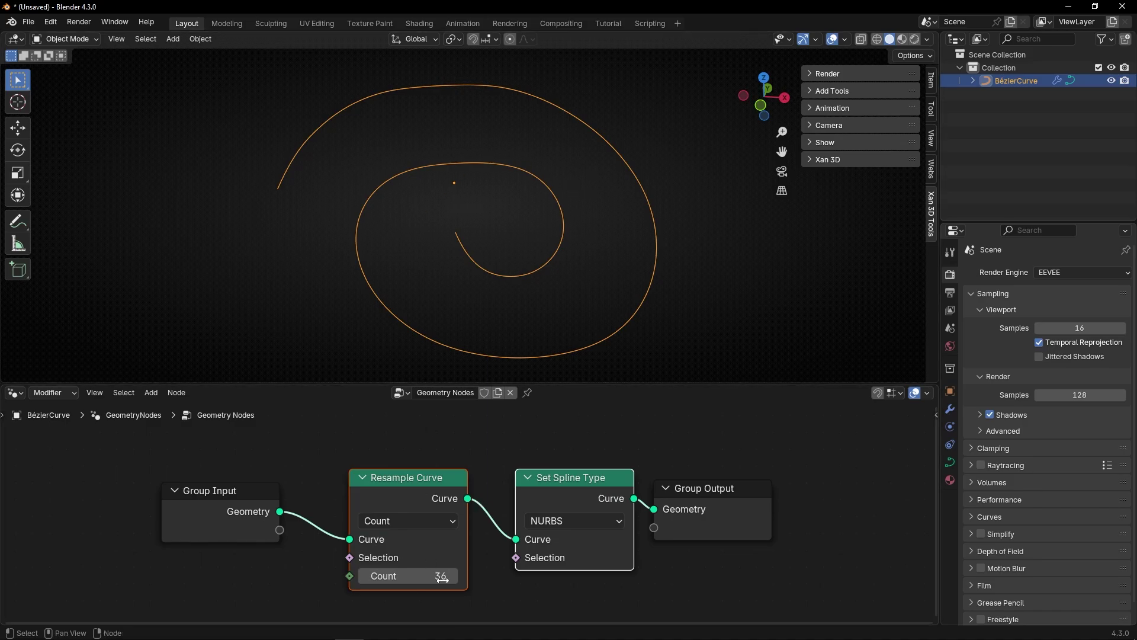
click(408, 576)
text(26)
key(Return)
Step: Drag the Resample Count to settle at 27, then mute both smoothing nodes to compare
drag(409, 576, 362, 576)
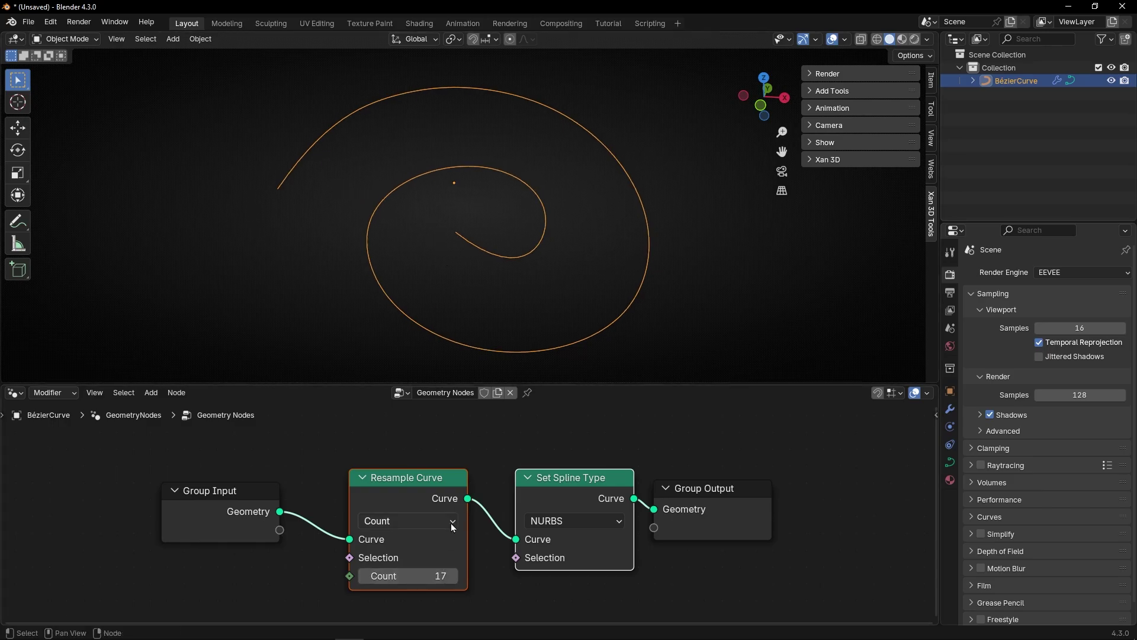
drag(409, 576, 456, 576)
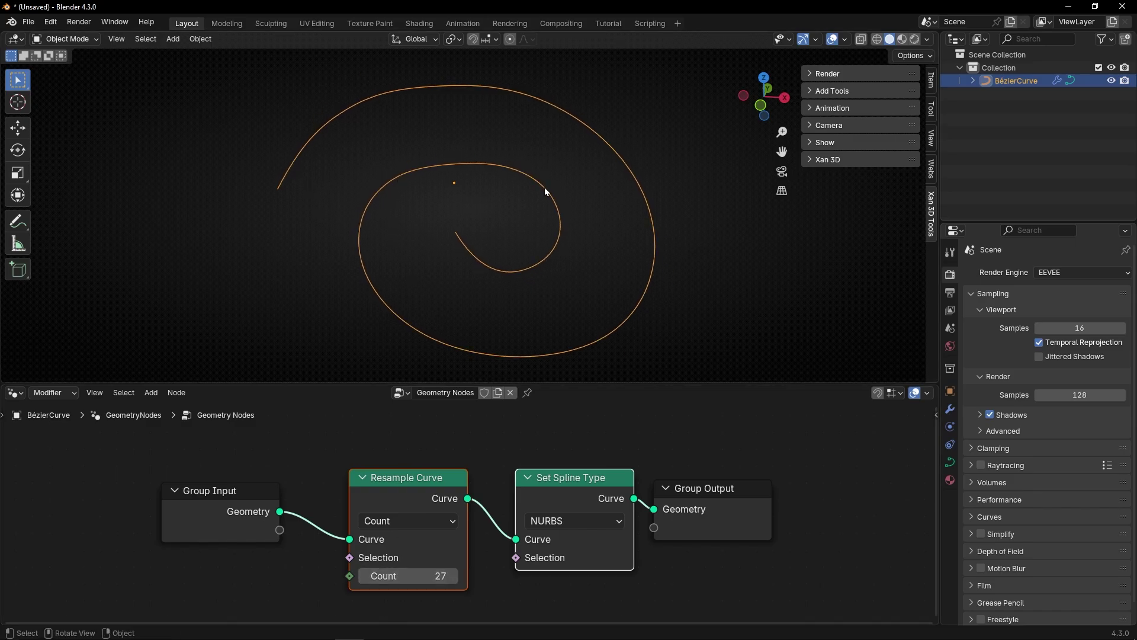
drag(424, 431, 575, 545)
key(m)
key(m)
key(m)
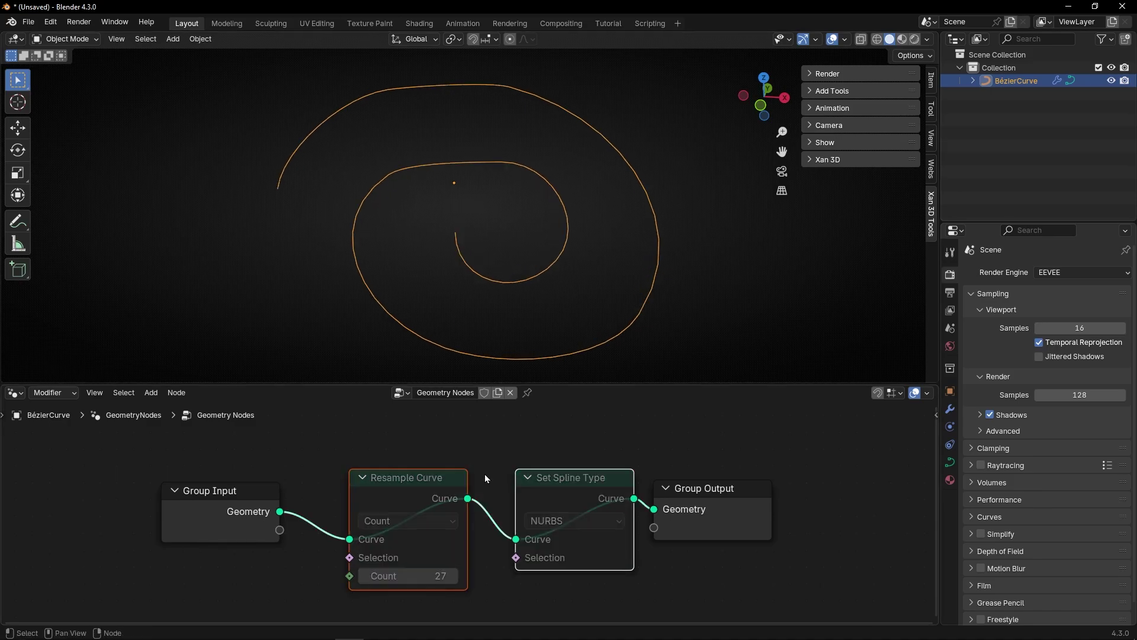
key(m)
key(m)
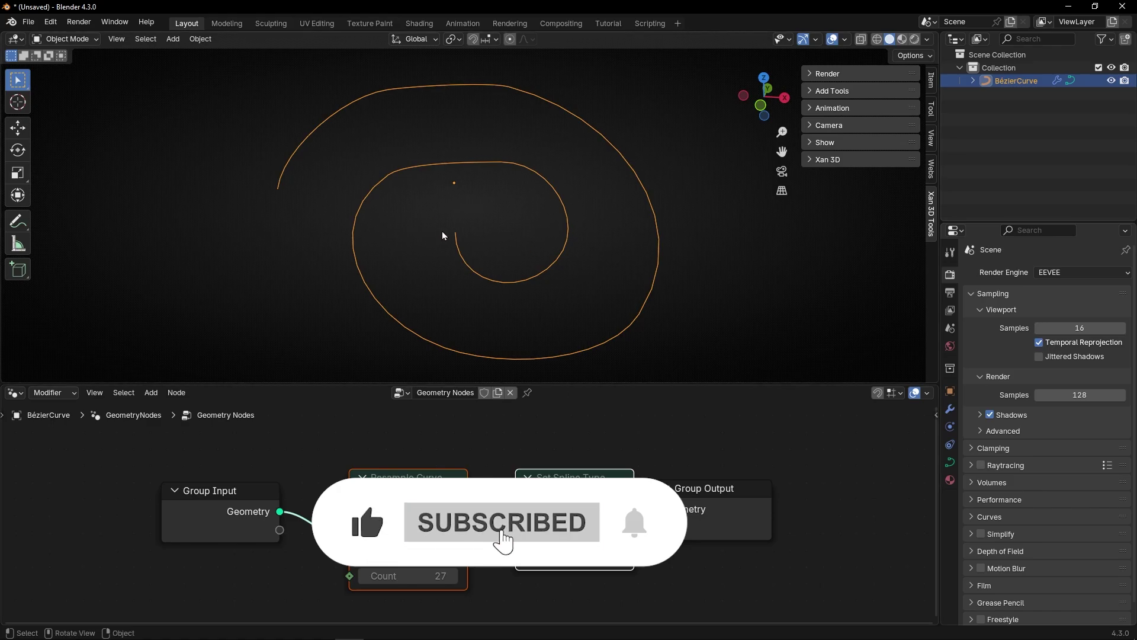
Step: Delete the spiral's points and place six Curve Pen points forming a wavy S-shaped curve
key(Tab)
key(Delete)
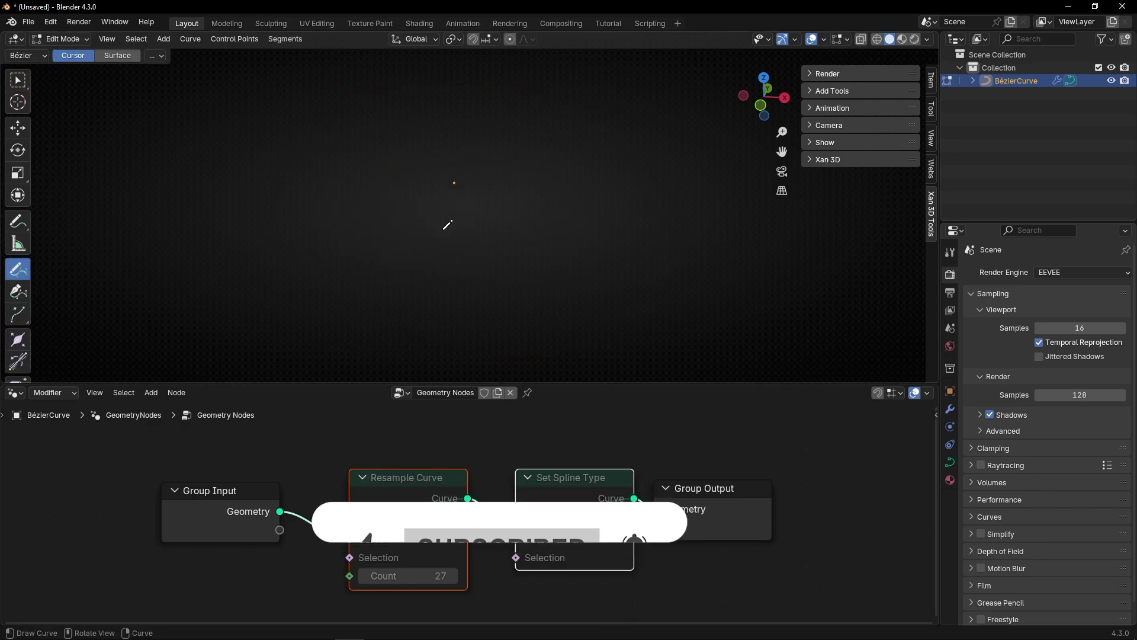
click(18, 291)
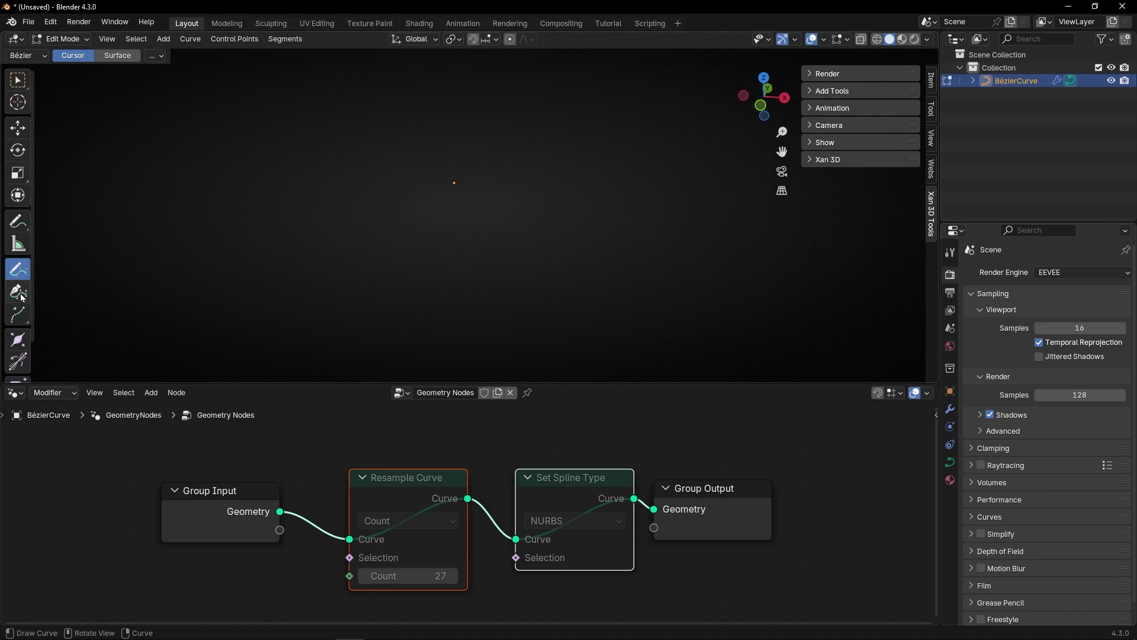
drag(293, 259, 331, 301)
drag(370, 126, 478, 145)
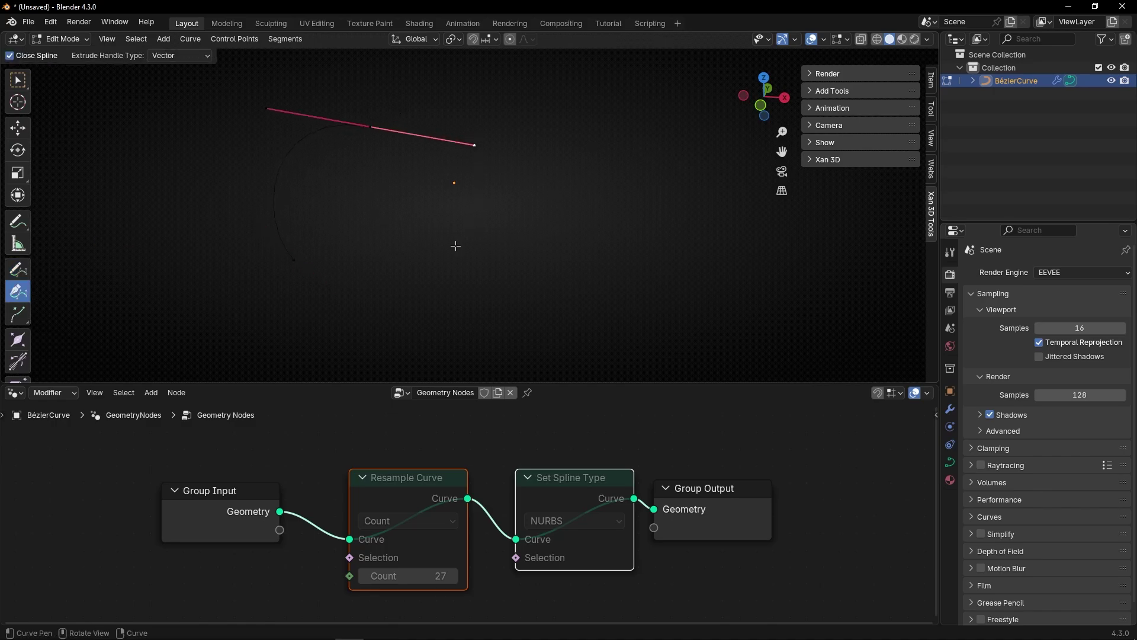
drag(443, 277, 521, 315)
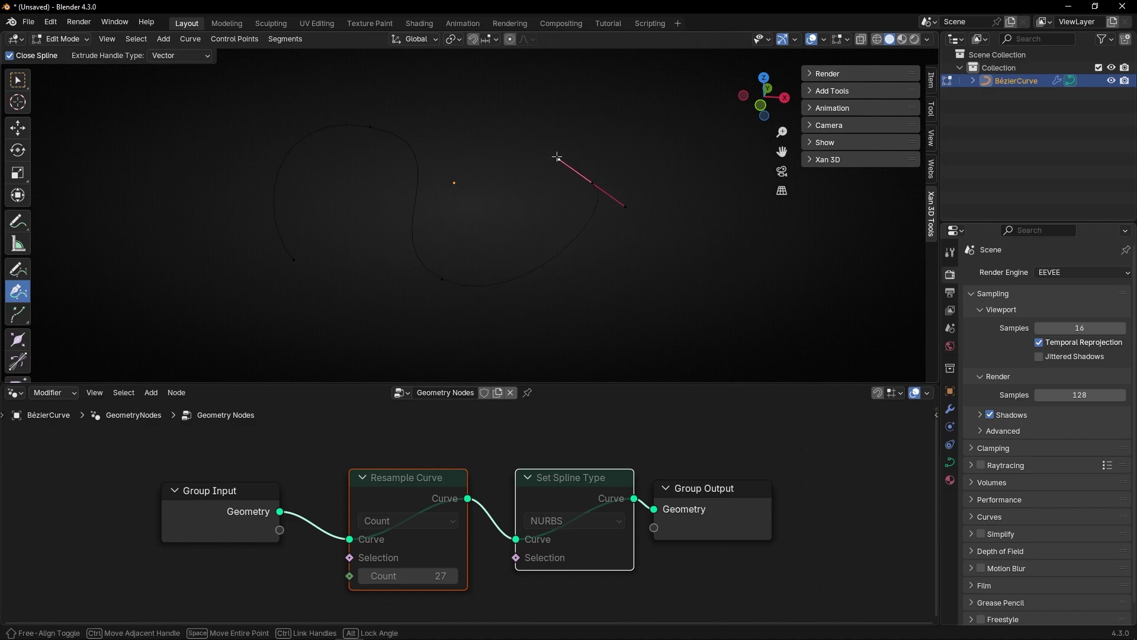
mouse_move(588, 190)
mouse_down()
mouse_move(601, 210)
mouse_move(594, 185)
mouse_up()
drag(686, 133, 742, 180)
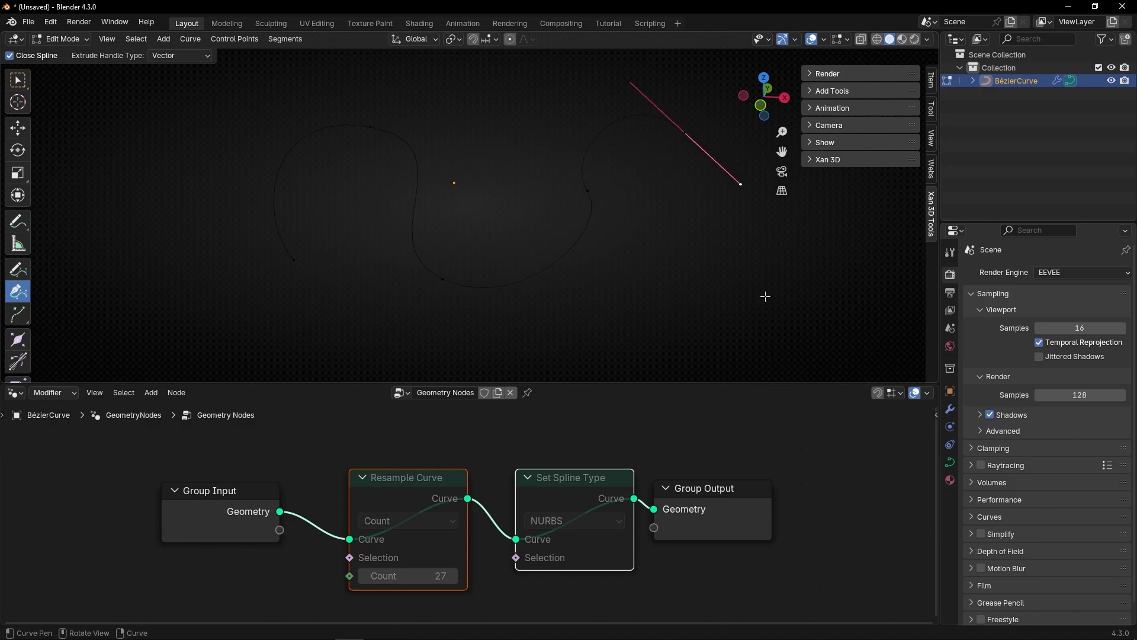
drag(744, 294, 702, 375)
Step: Return to Object Mode and inspect the new wavy curve
key(Tab)
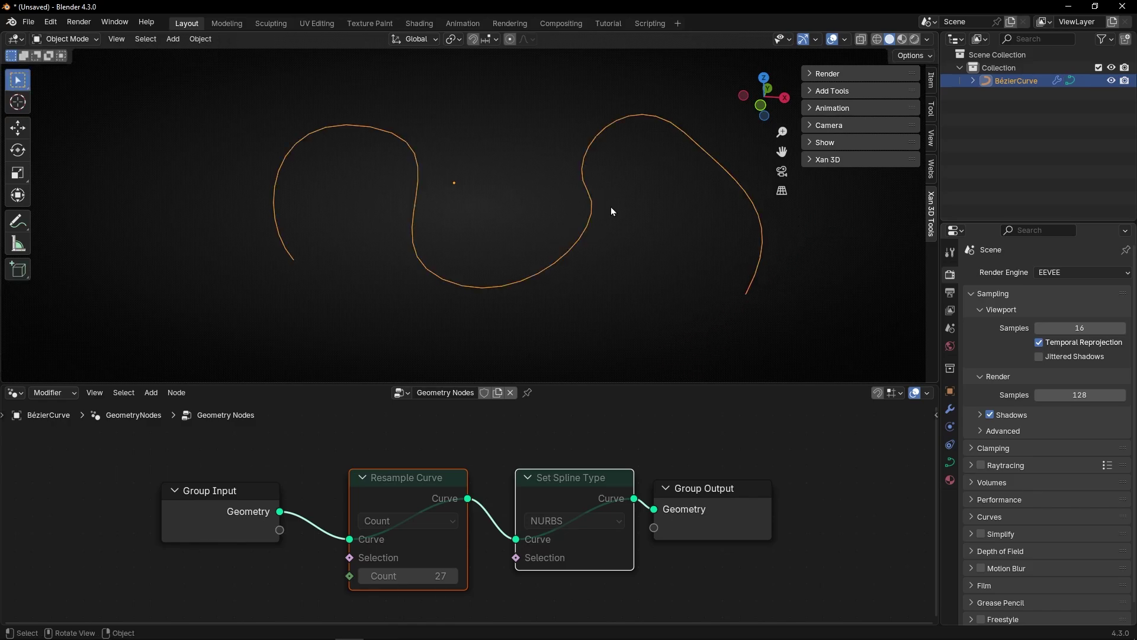
ctrl+scroll(576, 223, down, 2)
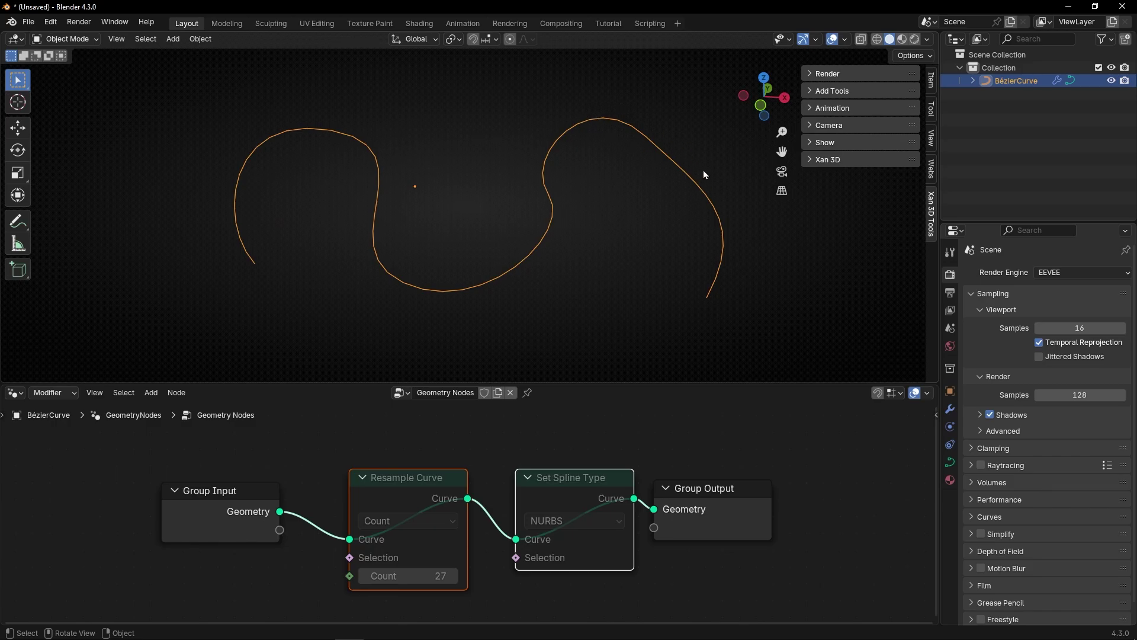
key(Tab)
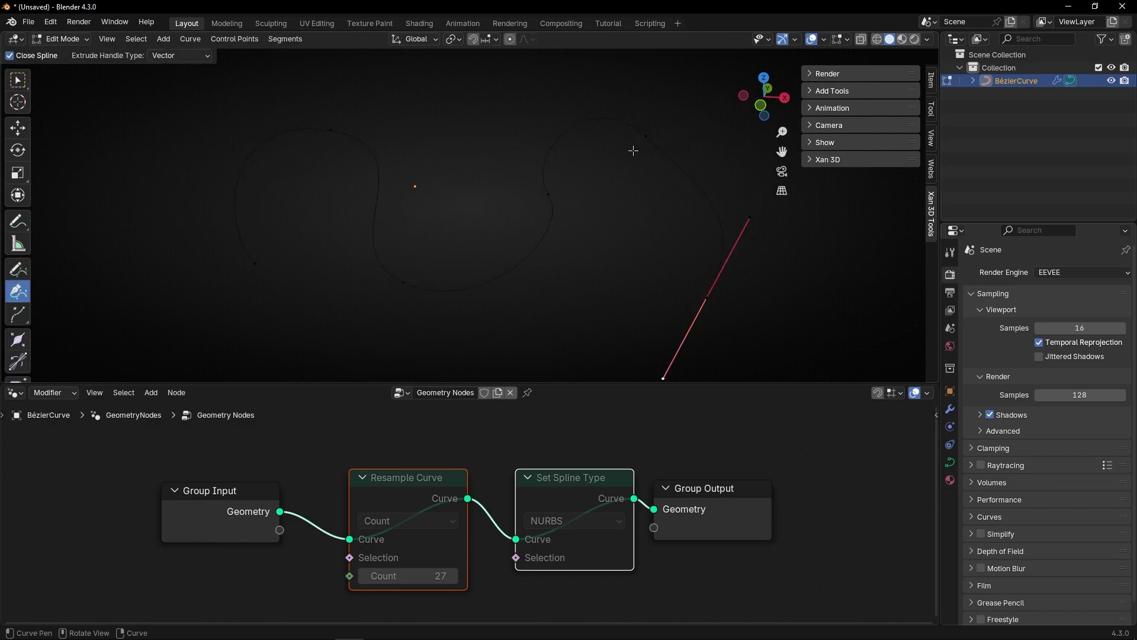
key(Tab)
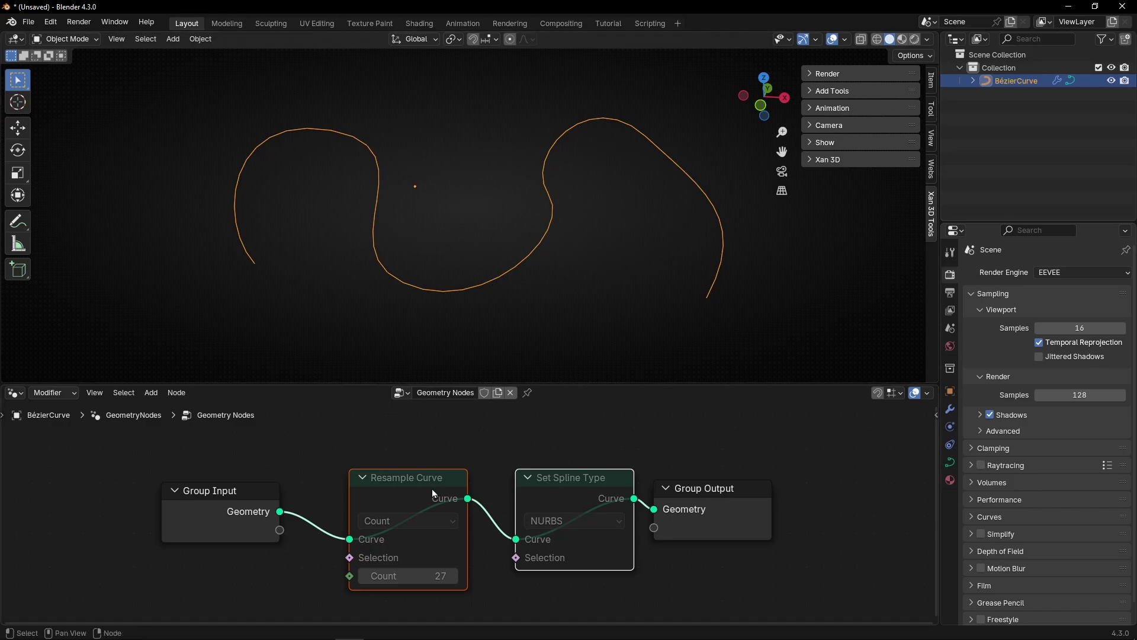
Step: Lower the Resample Count from 27 to 10, toggling the smoothing nodes to compare, then re-enter Edit Mode
key(m)
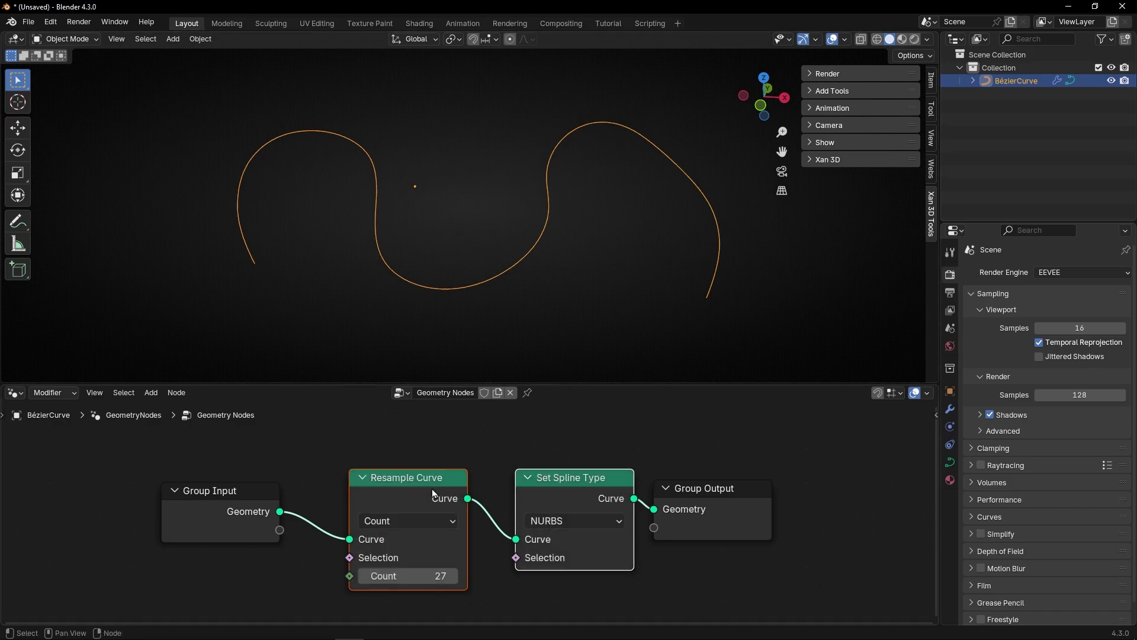
key(m)
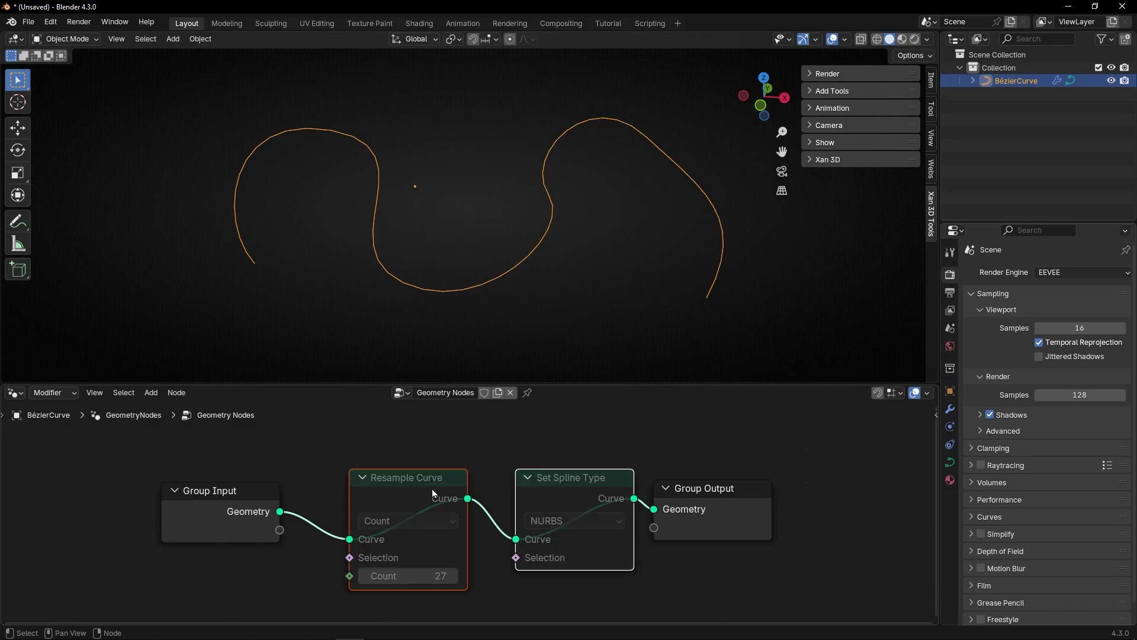
key(m)
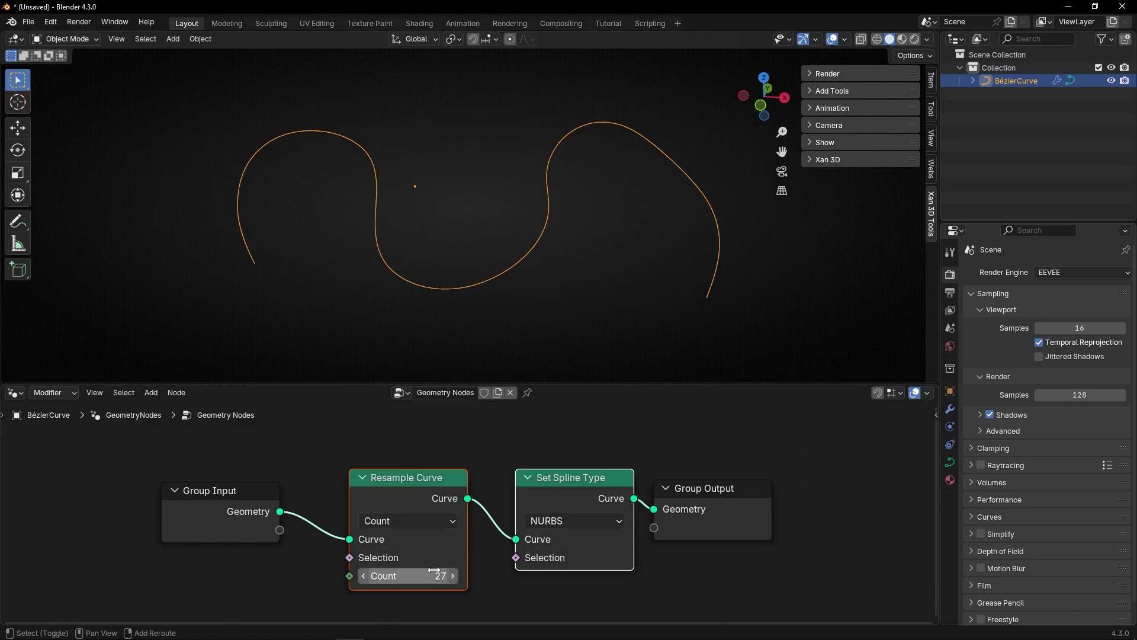
drag(428, 574, 378, 575)
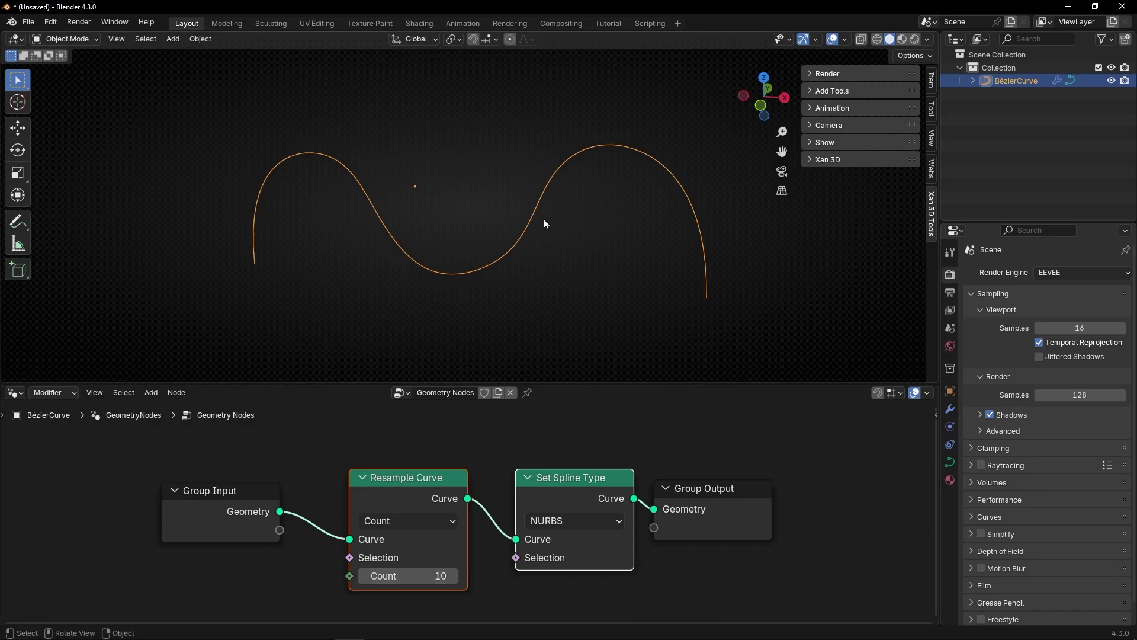
key(m)
key(m)
key(m)
key(m)
key(Tab)
Step: Replace the old wavy curve with a freehand three-peak wave, shown raw with both smoothing nodes muted
key(Delete)
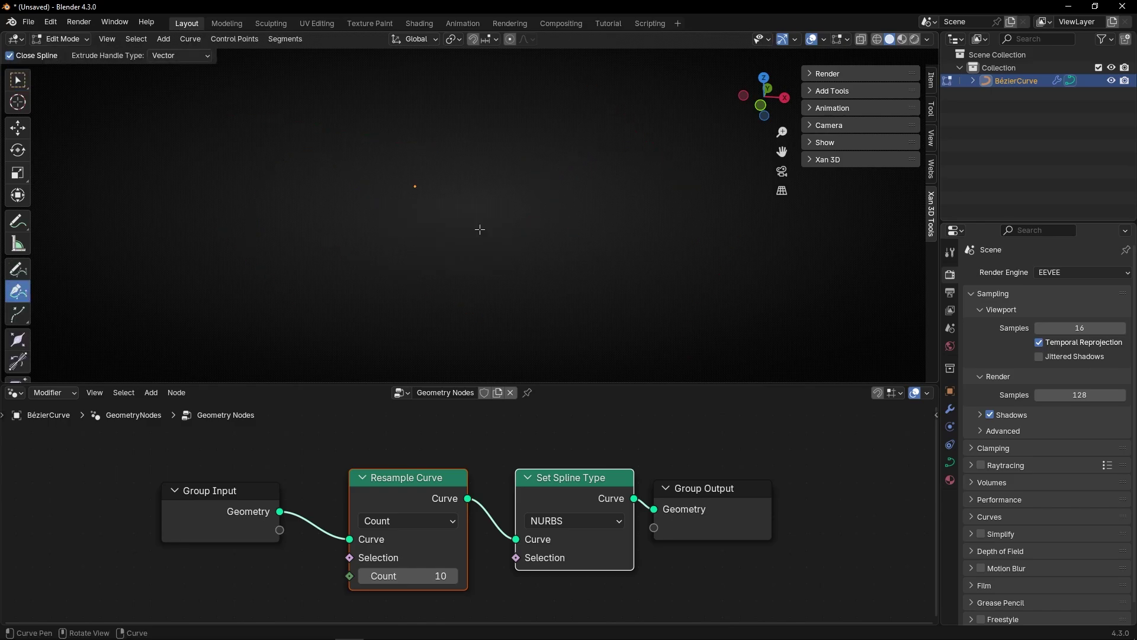
click(17, 269)
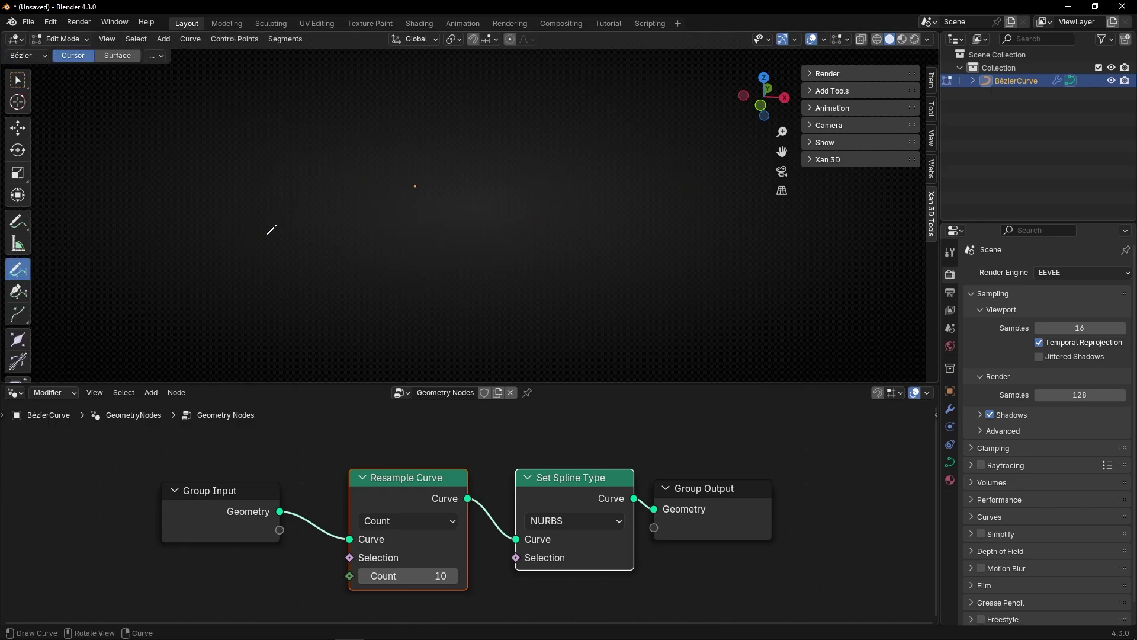
mouse_move(264, 234)
mouse_down()
mouse_move(299, 129)
mouse_move(362, 135)
mouse_move(360, 231)
mouse_move(376, 289)
mouse_move(433, 286)
mouse_move(461, 136)
mouse_move(484, 125)
mouse_move(541, 278)
mouse_move(593, 256)
mouse_move(615, 158)
mouse_move(643, 131)
mouse_move(675, 231)
mouse_move(725, 277)
mouse_up()
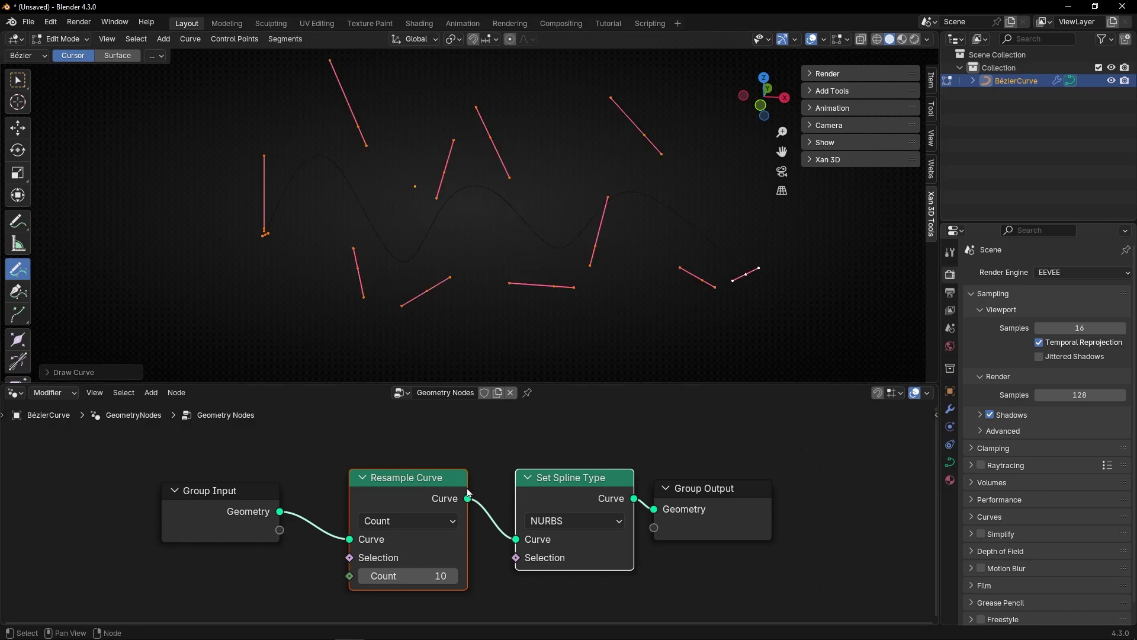
key(m)
key(Tab)
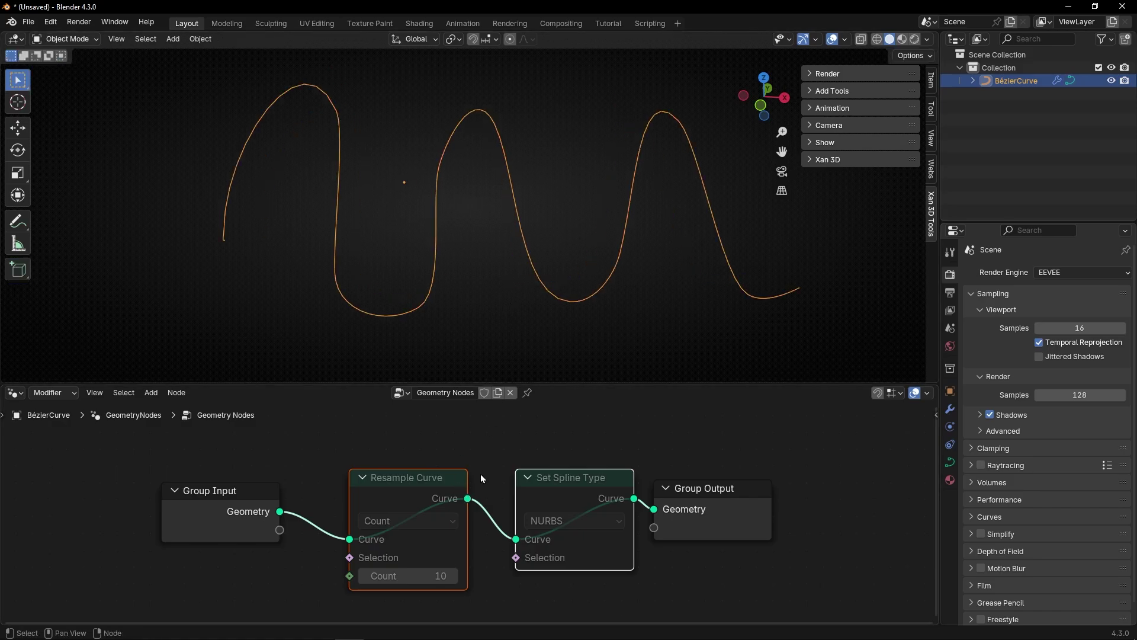
Step: Unmute the smoothing nodes, raise Resample Curve Count from 10 to 30, and compare raw versus smoothed
key(m)
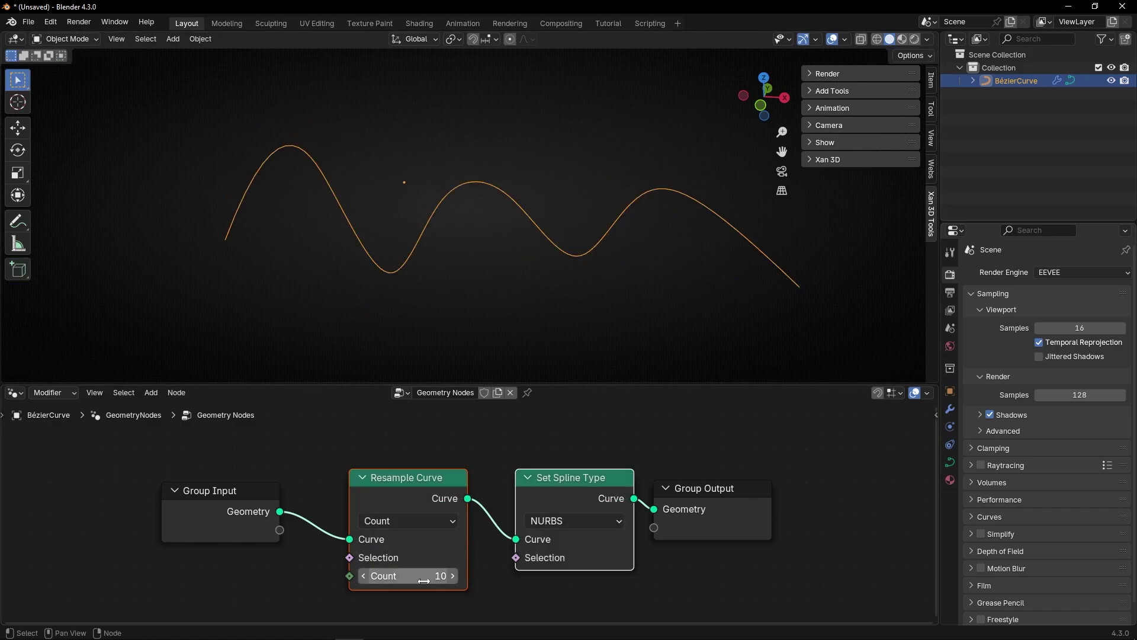
drag(424, 581, 519, 581)
key(m)
key(m)
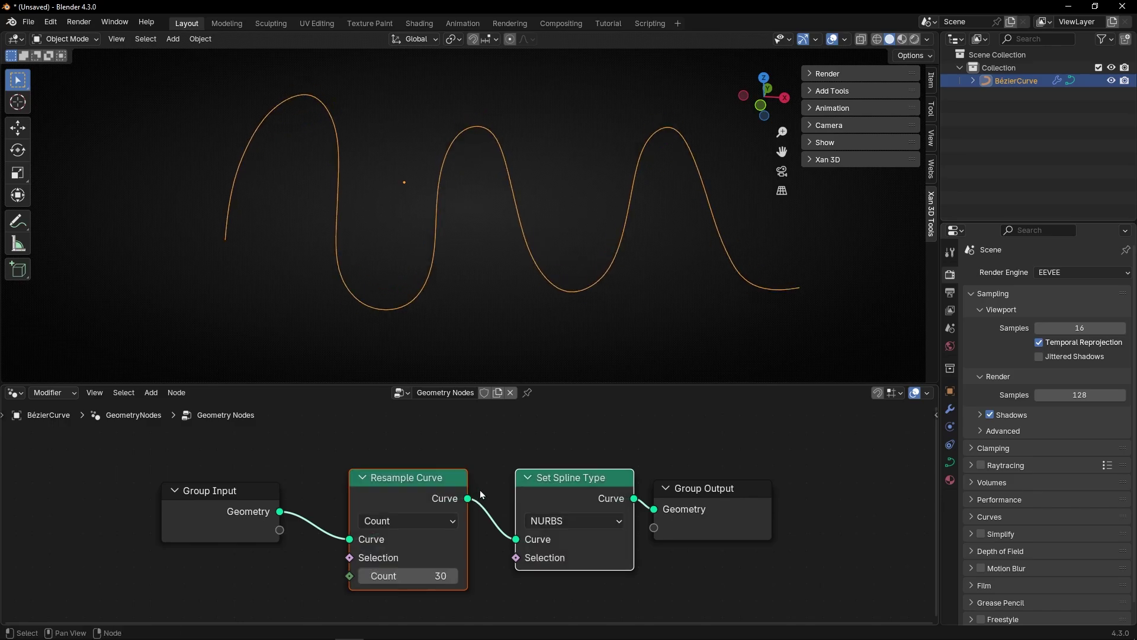
key(m)
key(m)
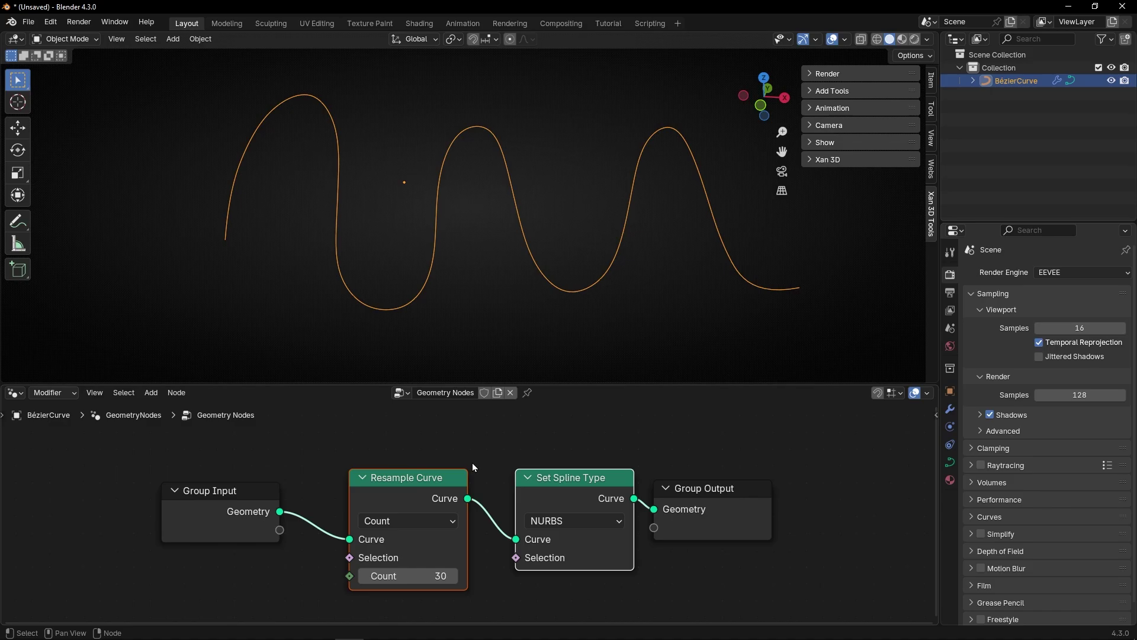